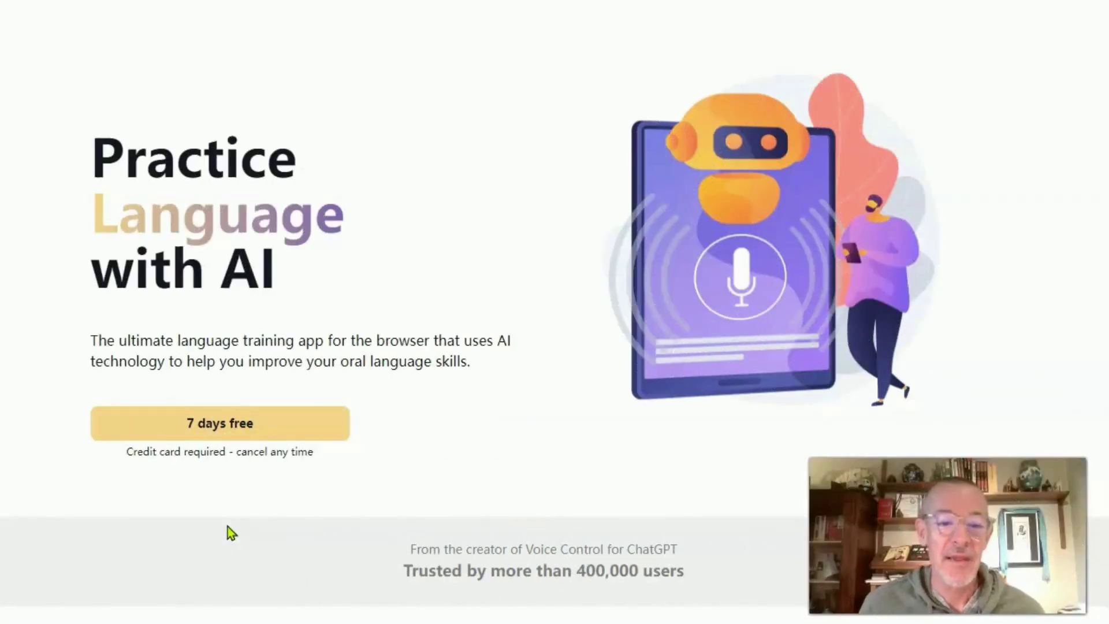
- Scroll down the homepage past the feature cards, tutor strip and intro video to the Feature Spotlight grid
{"action": "scroll", "coordinate": [501, 329], "scroll_direction": "down", "scroll_amount": 3}
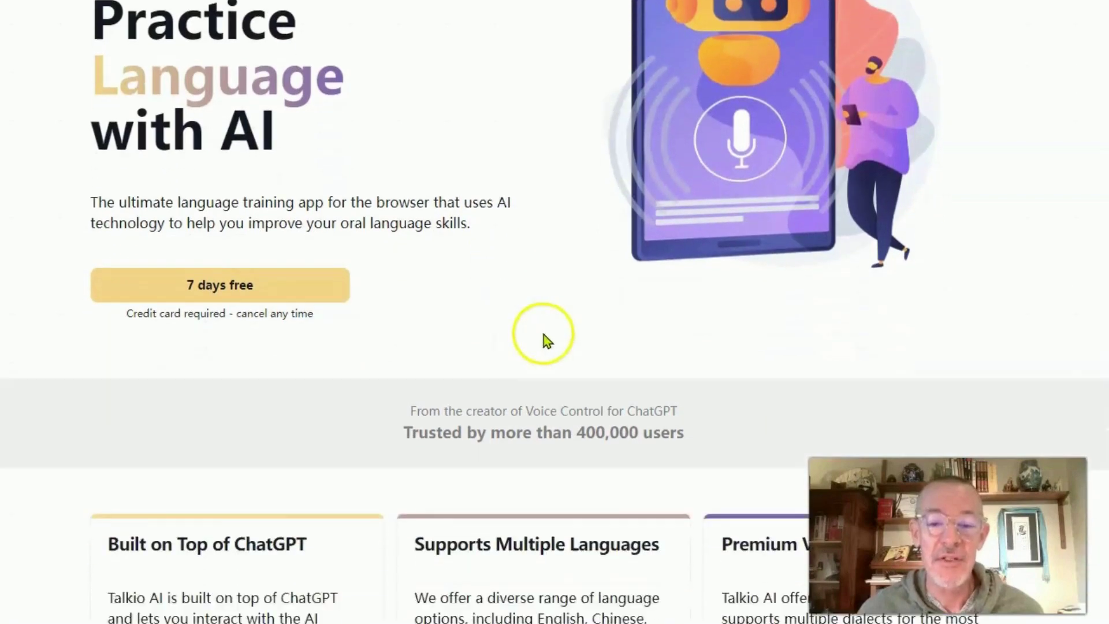
{"action": "scroll", "coordinate": [554, 324], "scroll_direction": "down", "scroll_amount": 3}
{"action": "scroll", "coordinate": [933, 158], "scroll_direction": "down", "scroll_amount": 3}
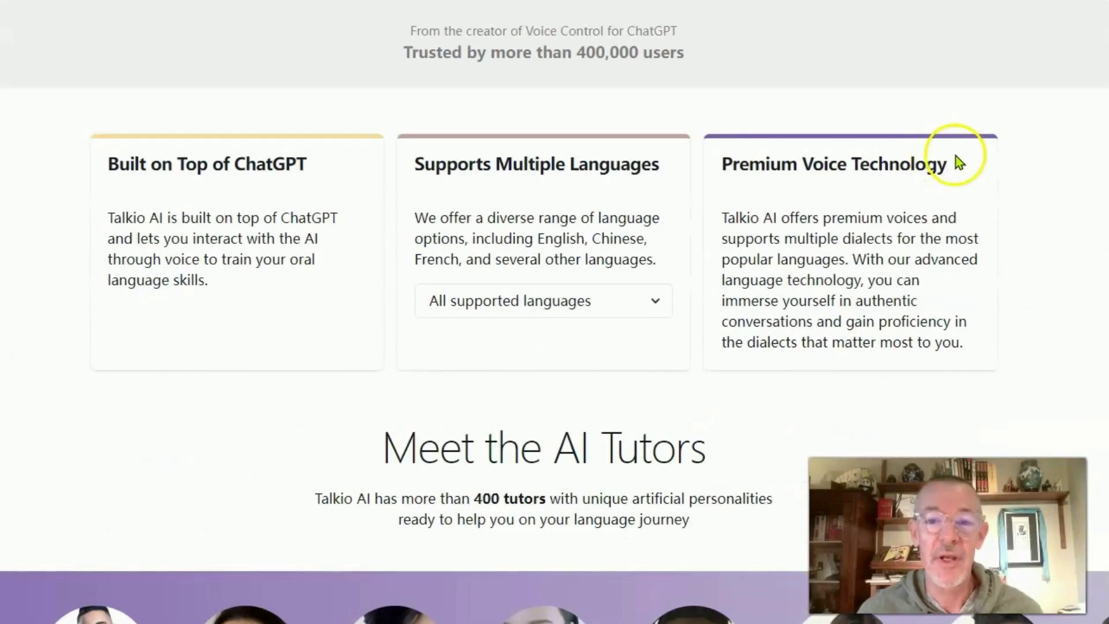
{"action": "scroll", "coordinate": [990, 179], "scroll_direction": "down", "scroll_amount": 5}
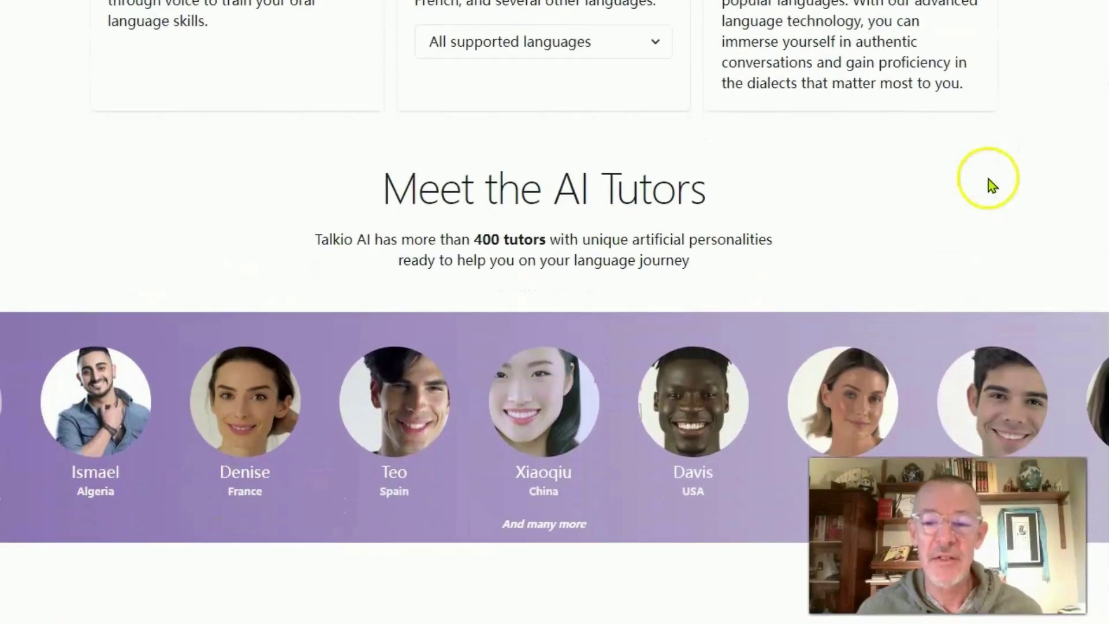
{"action": "scroll", "coordinate": [989, 179], "scroll_direction": "down", "scroll_amount": 4}
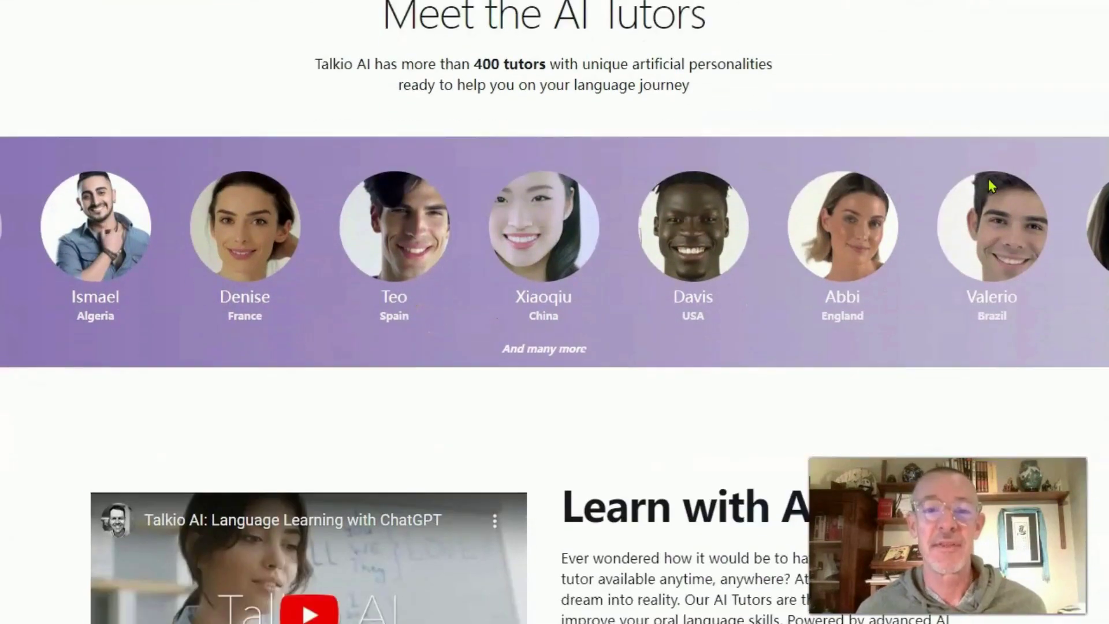
{"action": "scroll", "coordinate": [989, 183], "scroll_direction": "down", "scroll_amount": 4}
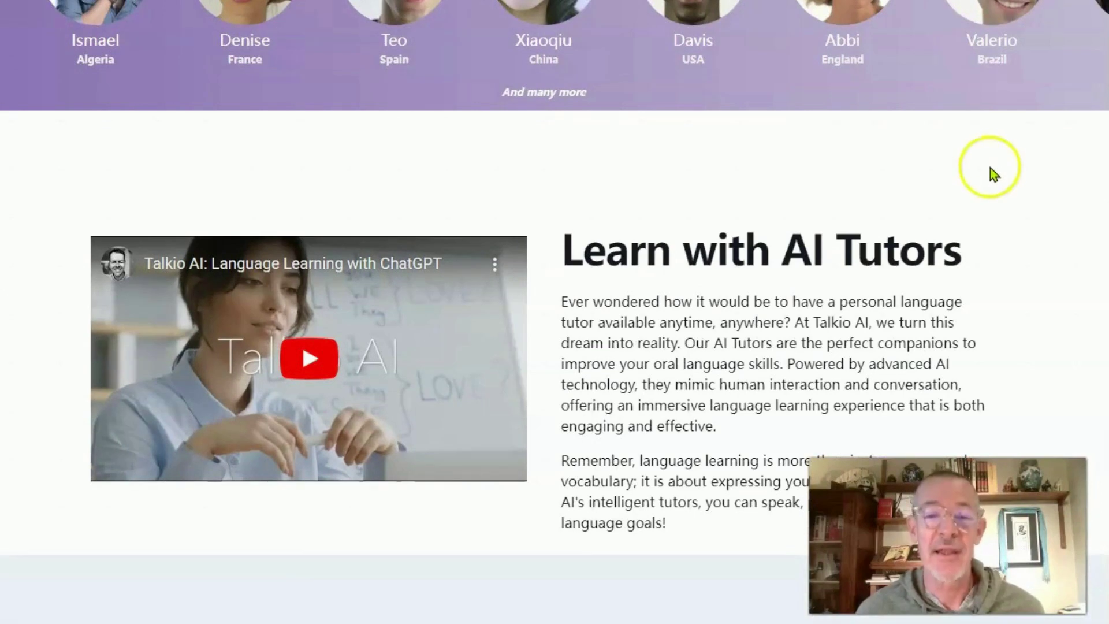
{"action": "scroll", "coordinate": [990, 167], "scroll_direction": "down", "scroll_amount": 6}
{"action": "scroll", "coordinate": [990, 165], "scroll_direction": "down", "scroll_amount": 5}
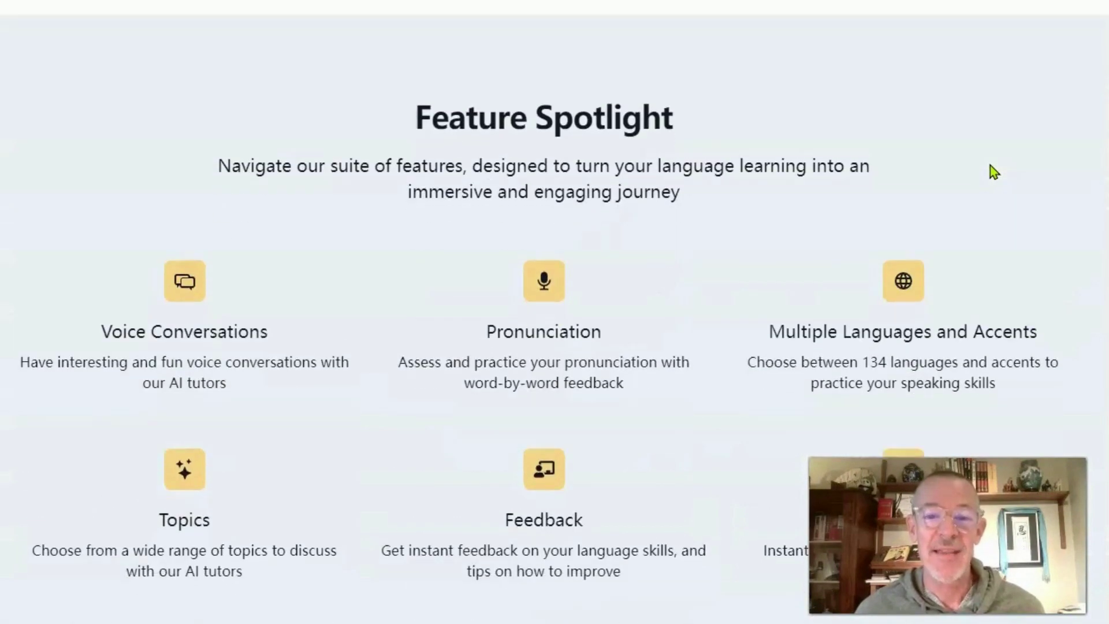
{"action": "scroll", "coordinate": [1005, 170], "scroll_direction": "down", "scroll_amount": 3}
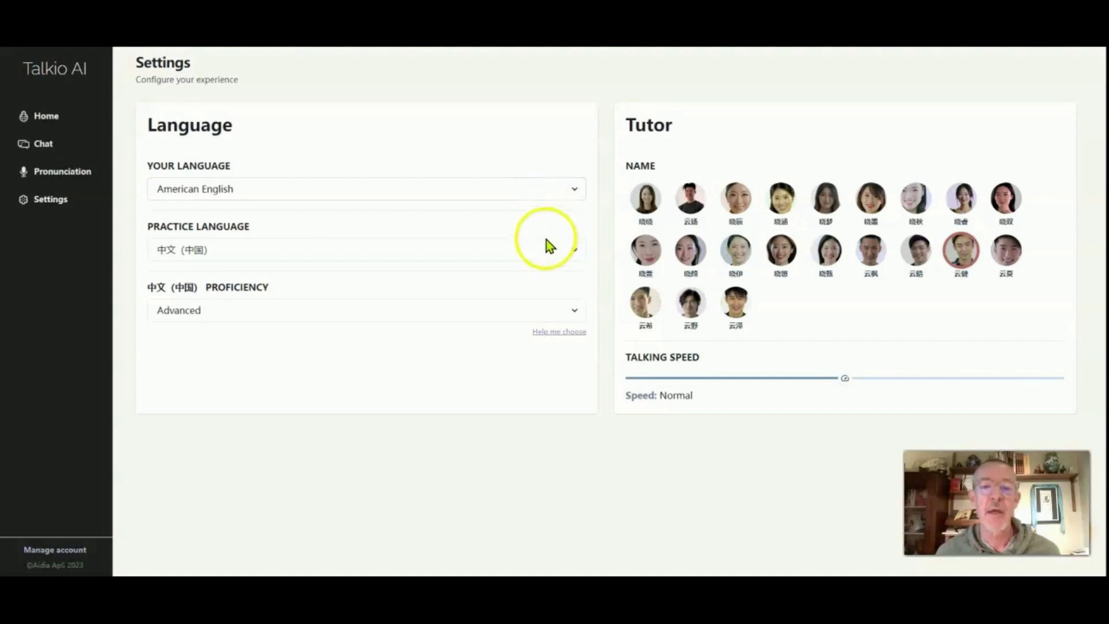
{"action": "left_click", "coordinate": [563, 255]}
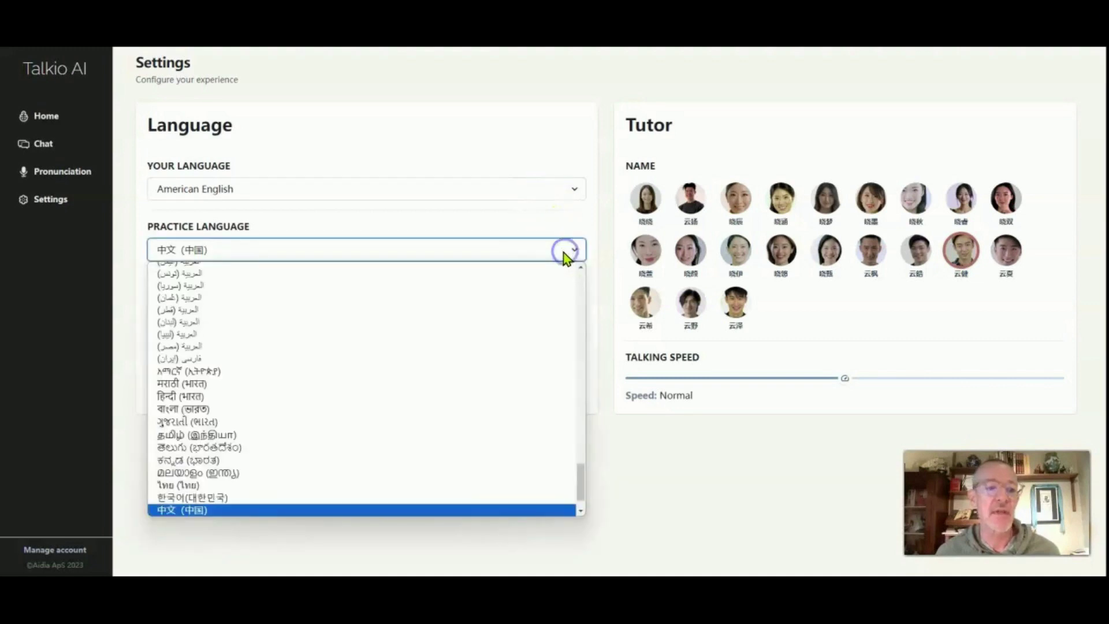
{"action": "scroll", "coordinate": [526, 317], "scroll_direction": "up", "scroll_amount": 20}
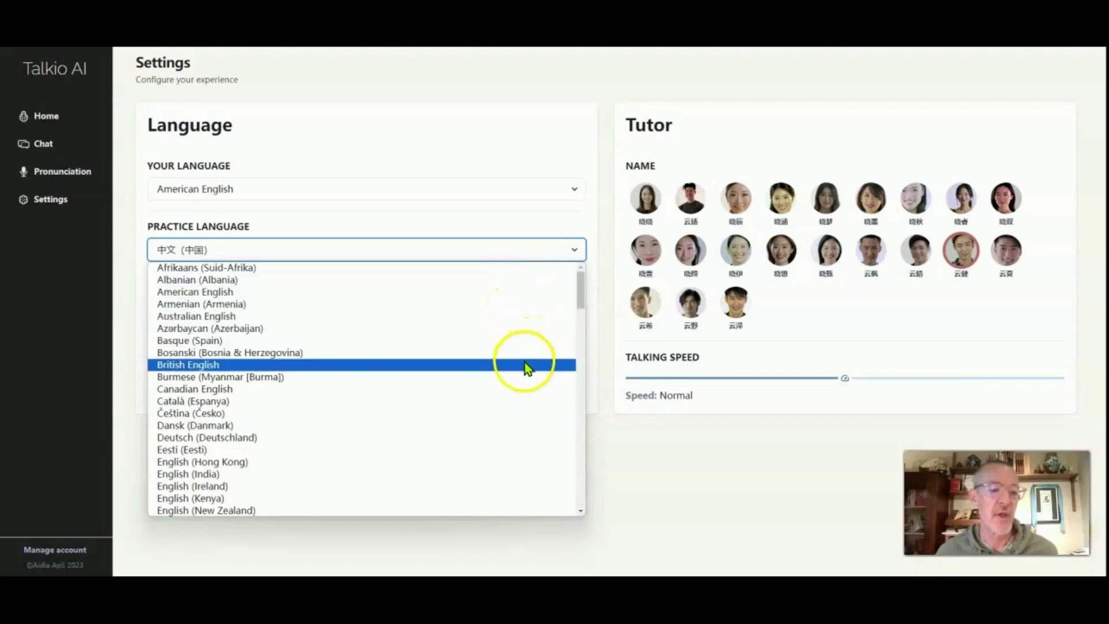
{"action": "scroll", "coordinate": [524, 361], "scroll_direction": "down", "scroll_amount": 7}
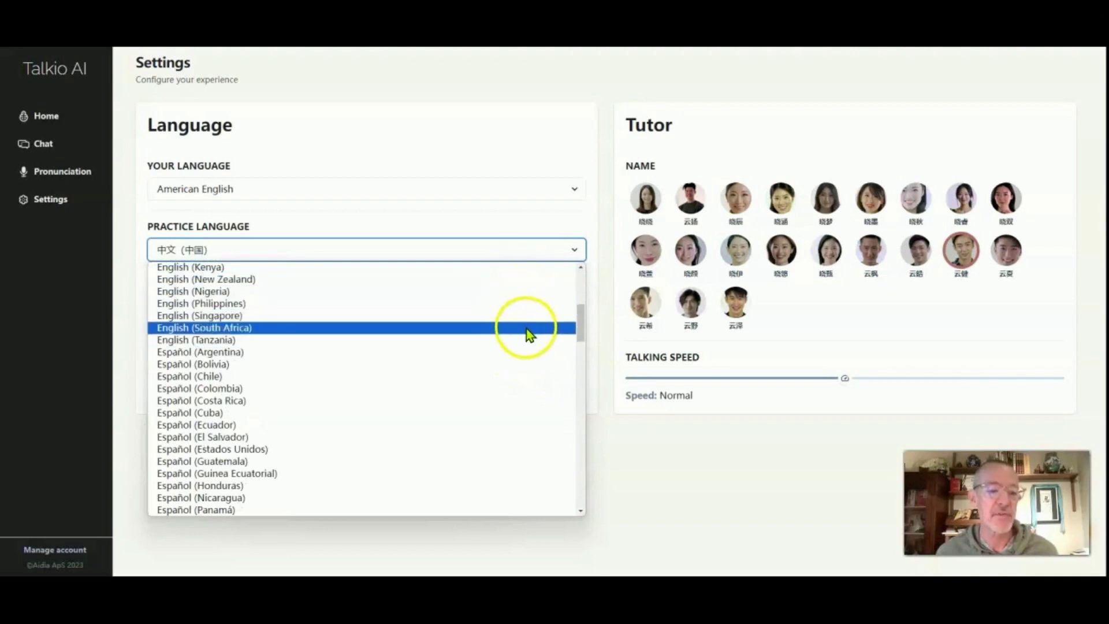
{"action": "scroll", "coordinate": [532, 366], "scroll_direction": "down", "scroll_amount": 2}
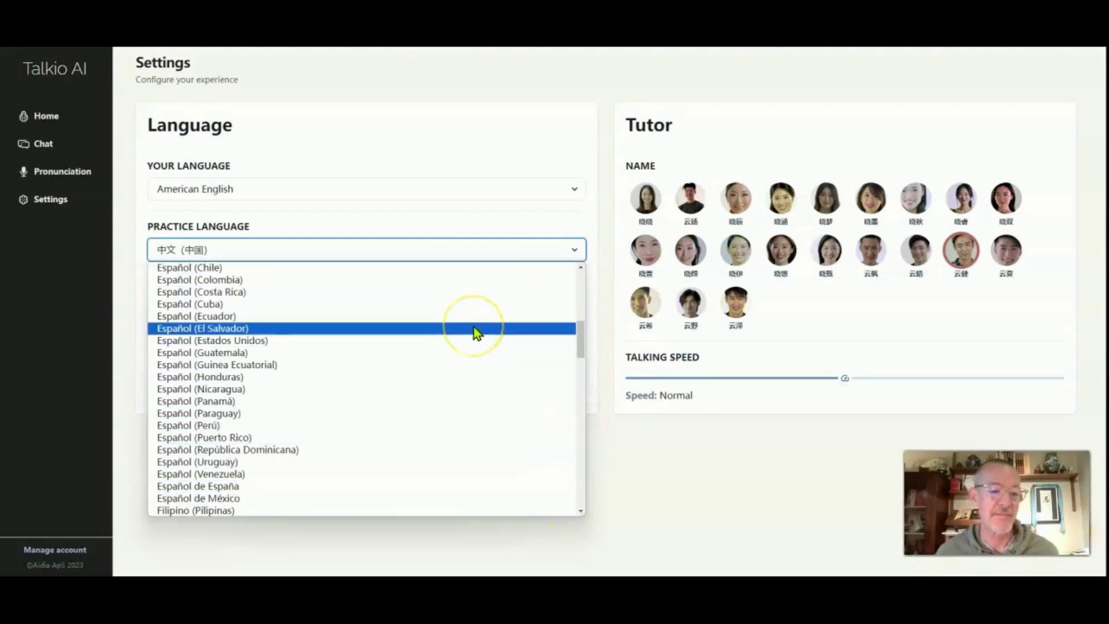
{"action": "scroll", "coordinate": [473, 325], "scroll_direction": "down", "scroll_amount": 6}
{"action": "scroll", "coordinate": [474, 323], "scroll_direction": "up", "scroll_amount": 2}
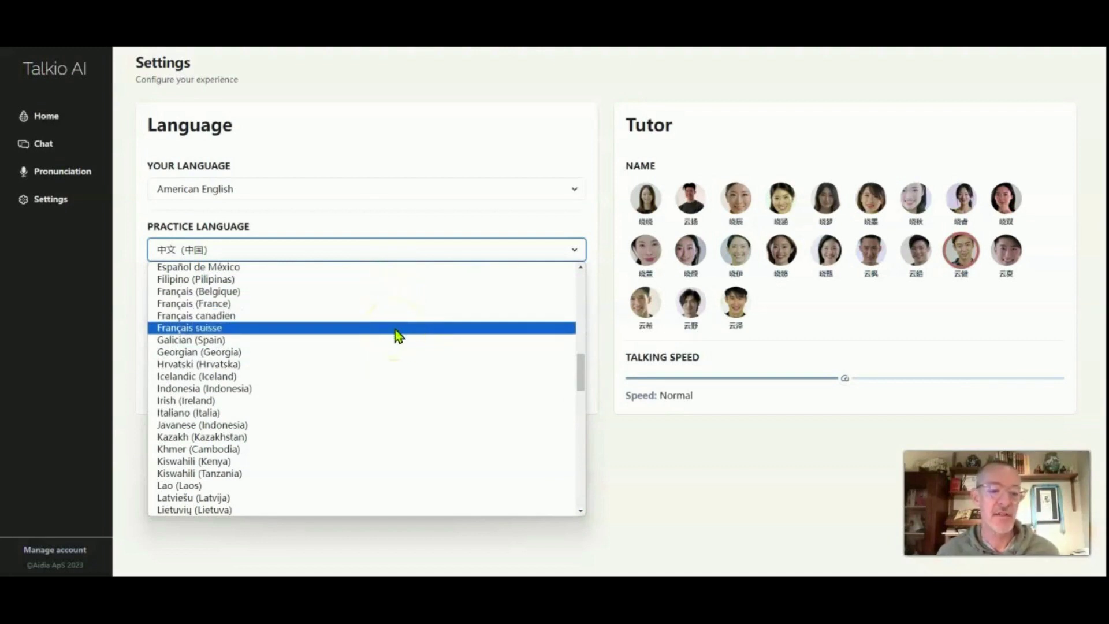
{"action": "scroll", "coordinate": [401, 353], "scroll_direction": "down", "scroll_amount": 3}
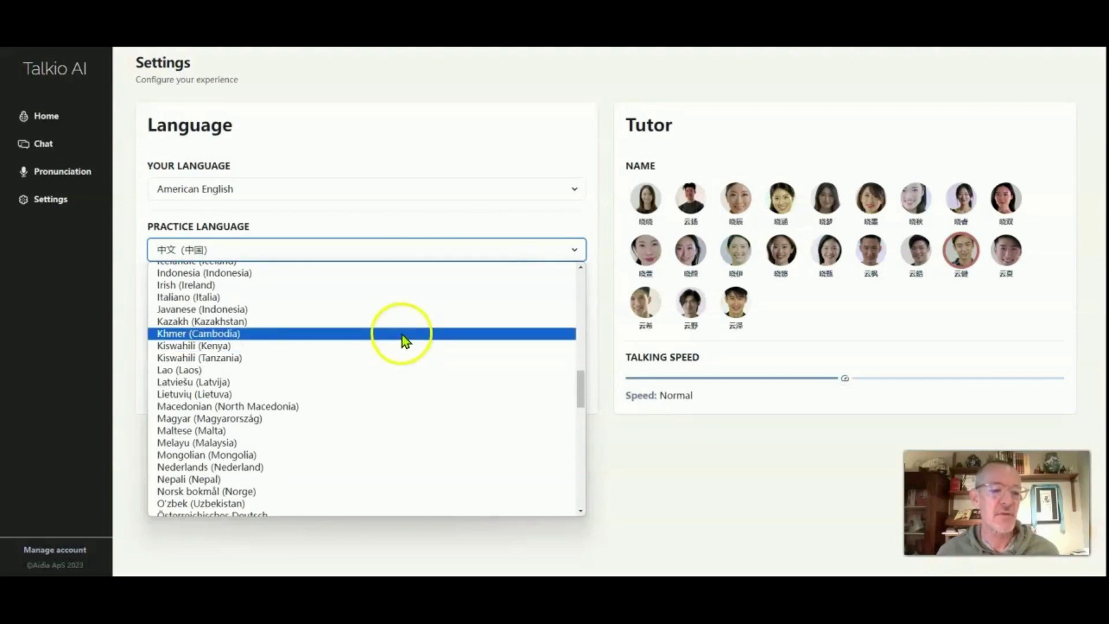
{"action": "scroll", "coordinate": [407, 342], "scroll_direction": "down", "scroll_amount": 3}
{"action": "scroll", "coordinate": [407, 342], "scroll_direction": "down", "scroll_amount": 3}
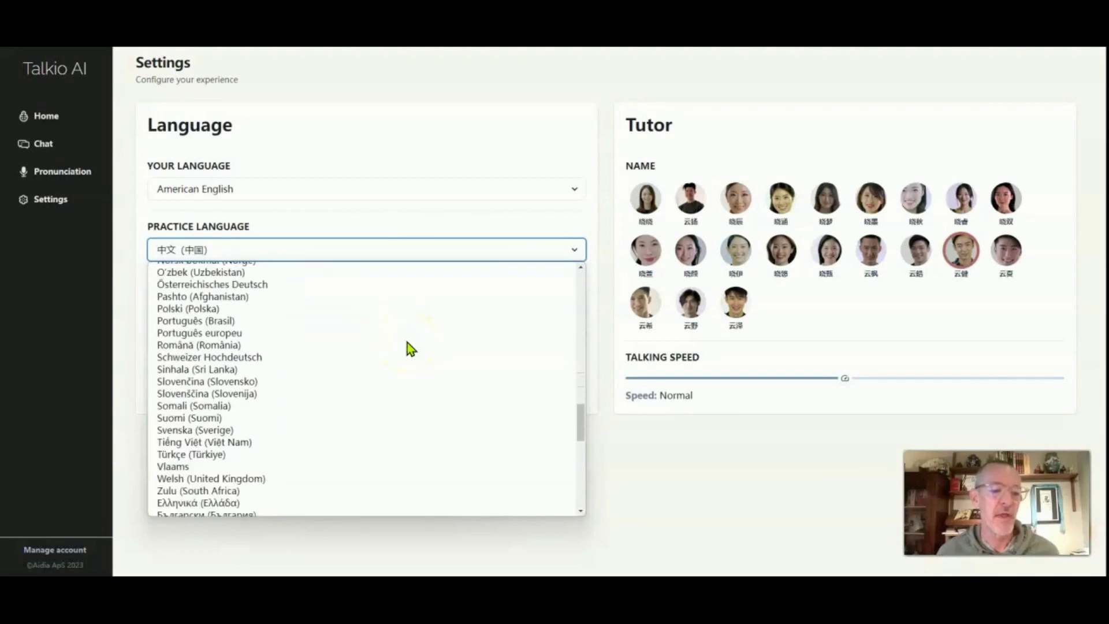
{"action": "scroll", "coordinate": [410, 348], "scroll_direction": "down", "scroll_amount": 6}
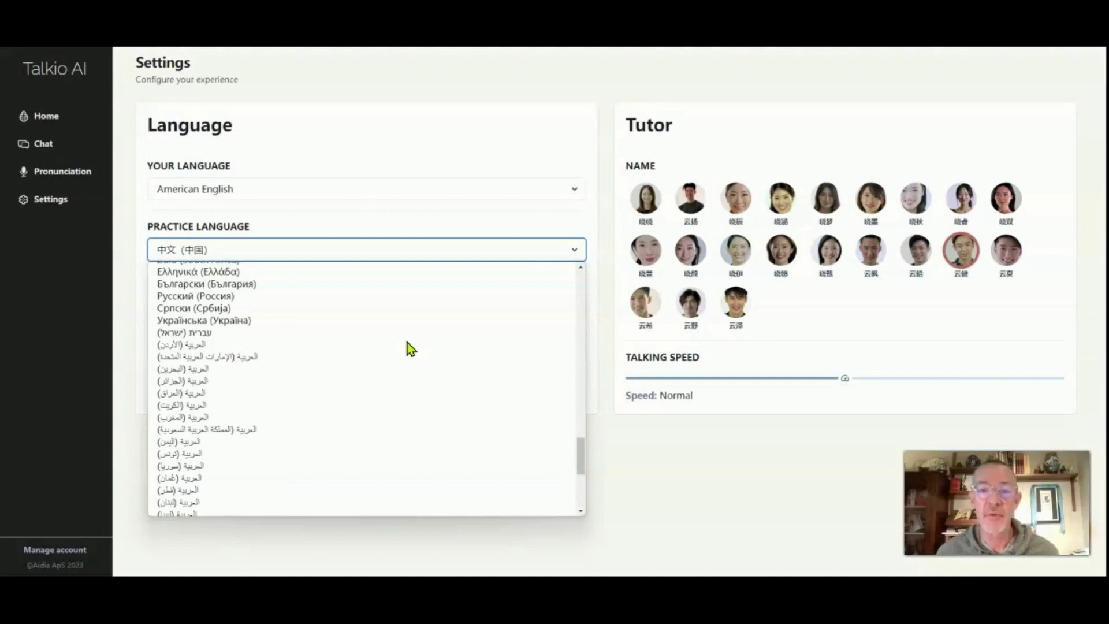
{"action": "scroll", "coordinate": [410, 348], "scroll_direction": "down", "scroll_amount": 6}
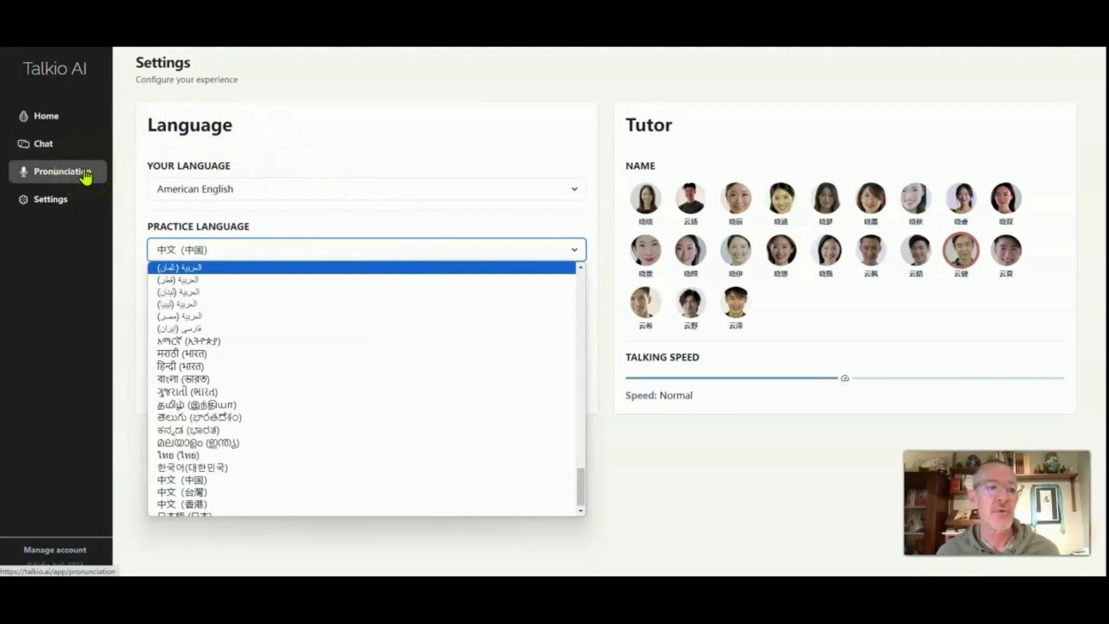
- Start a new chat and translate 'what time its it?' into Chinese with the Translate box
{"action": "left_click", "coordinate": [74, 144]}
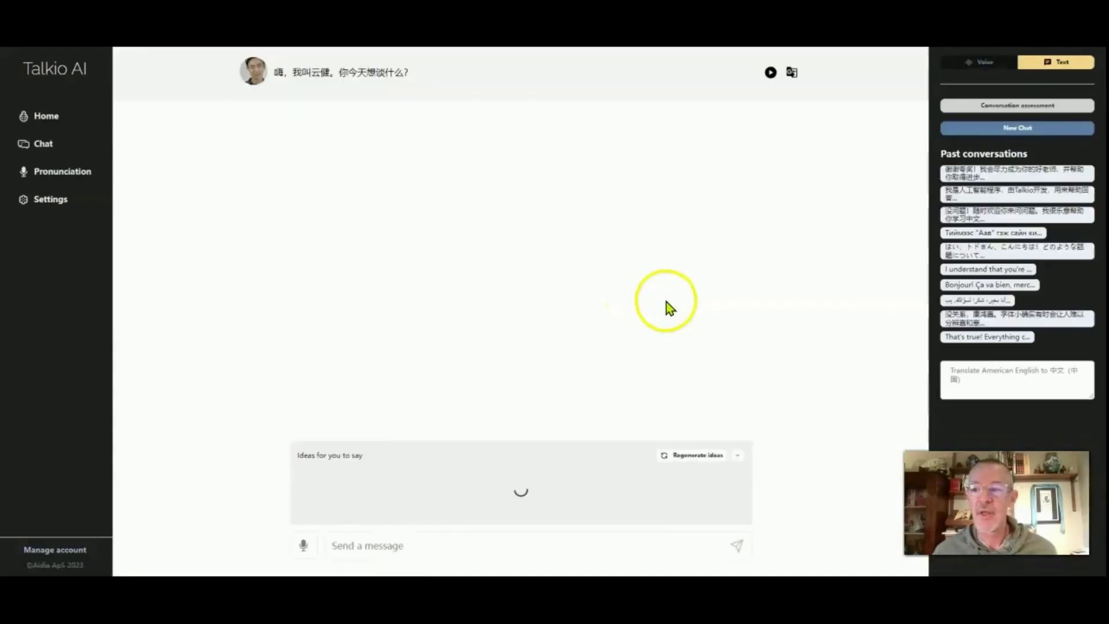
{"action": "left_click", "coordinate": [687, 283]}
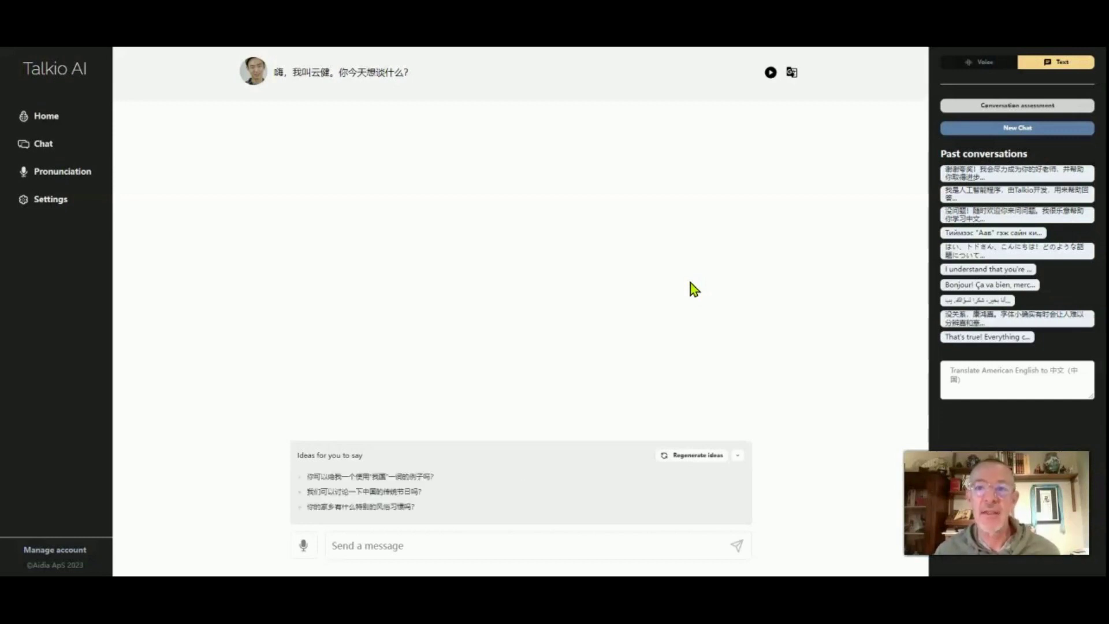
{"action": "left_click", "coordinate": [988, 374]}
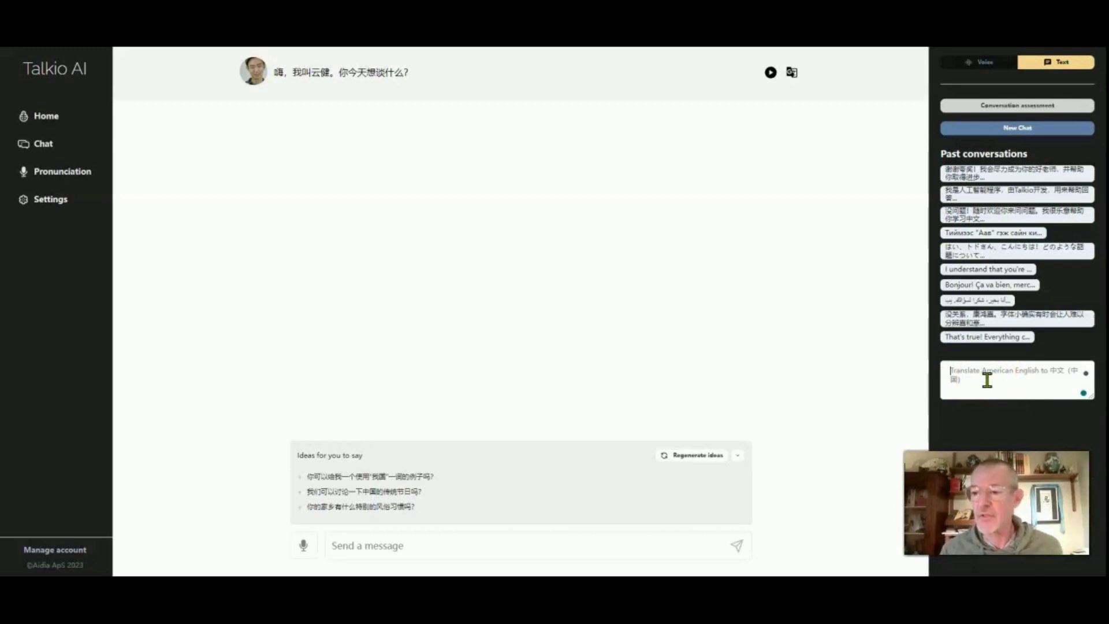
{"action": "type", "text": "zhongguo"}
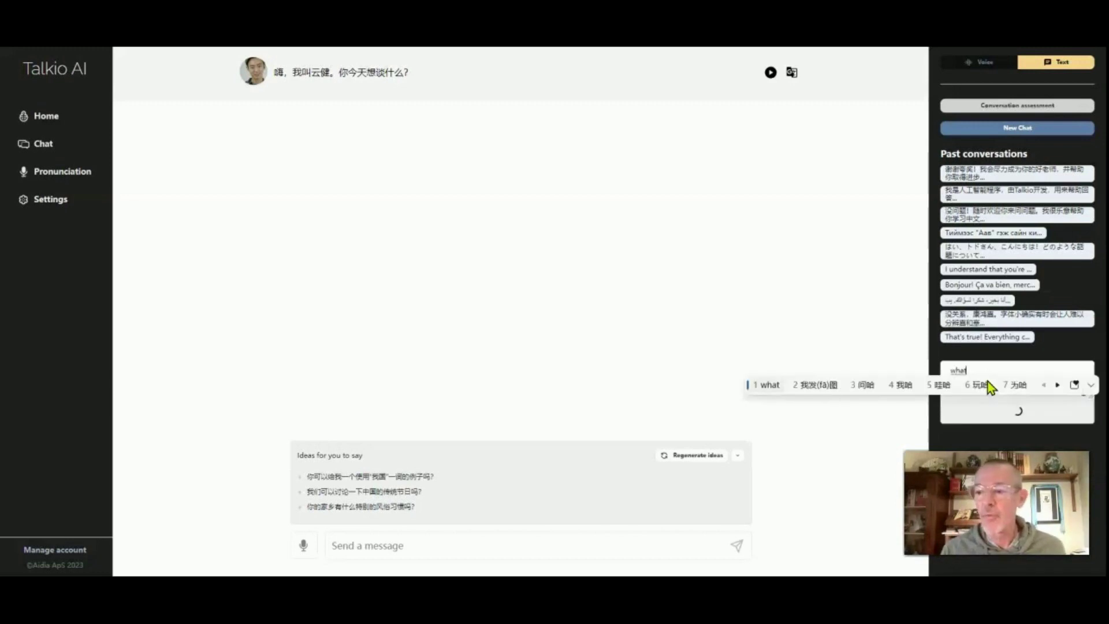
{"action": "key", "text": "Escape"}
{"action": "type", "text": "what time it"}
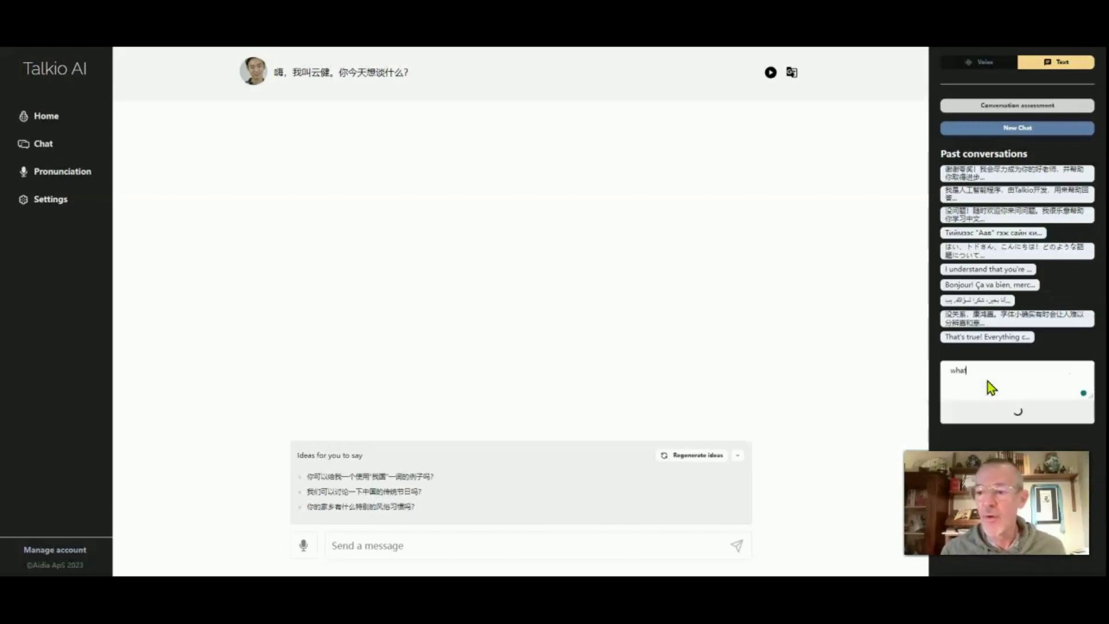
{"action": "type", "text": "s it?"}
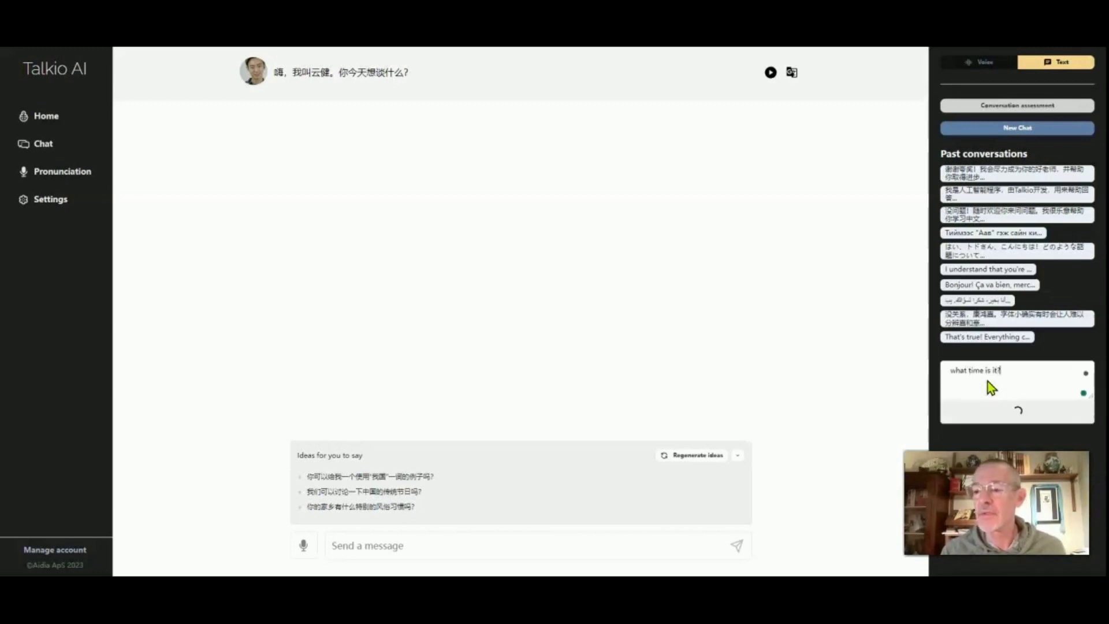
{"action": "left_click", "coordinate": [1010, 385]}
- Copy the translation 现在 几点钟? into the message box and send it to the tutor
{"action": "left_click_drag", "start_coordinate": [1004, 411], "coordinate": [943, 413]}
{"action": "key", "text": "ctrl+c"}
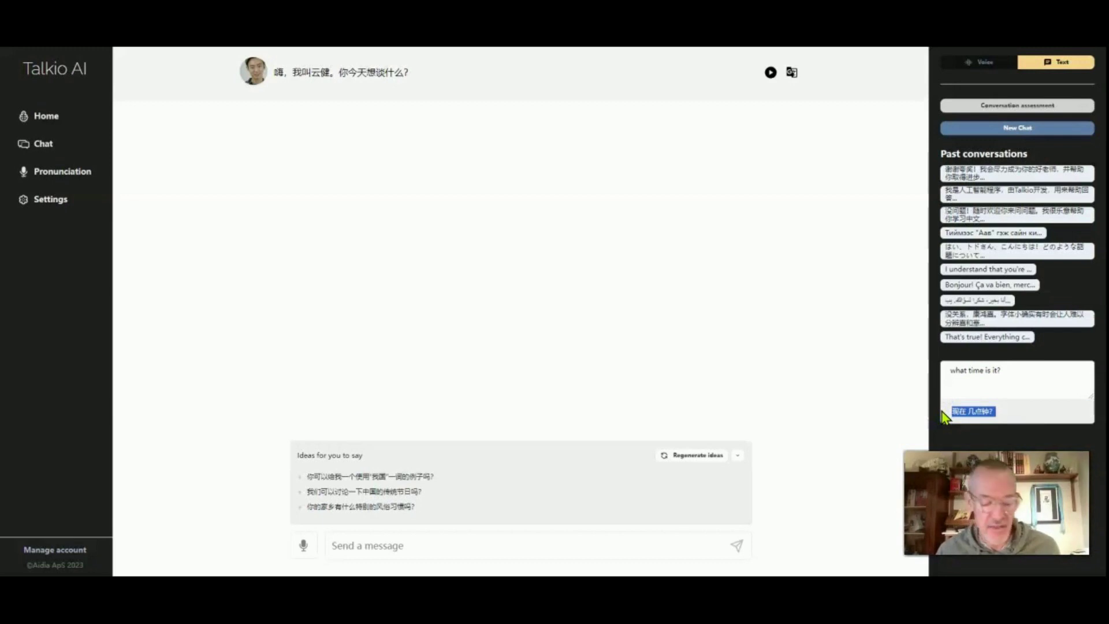
{"action": "left_click", "coordinate": [426, 549]}
{"action": "key", "text": "ctrl+v"}
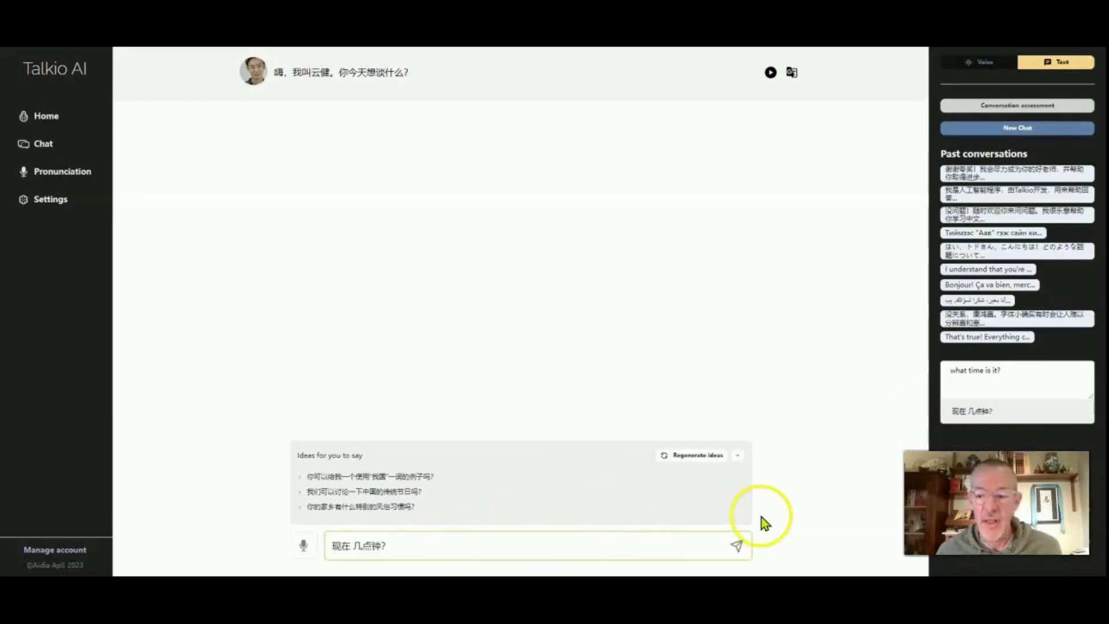
{"action": "left_click", "coordinate": [735, 548]}
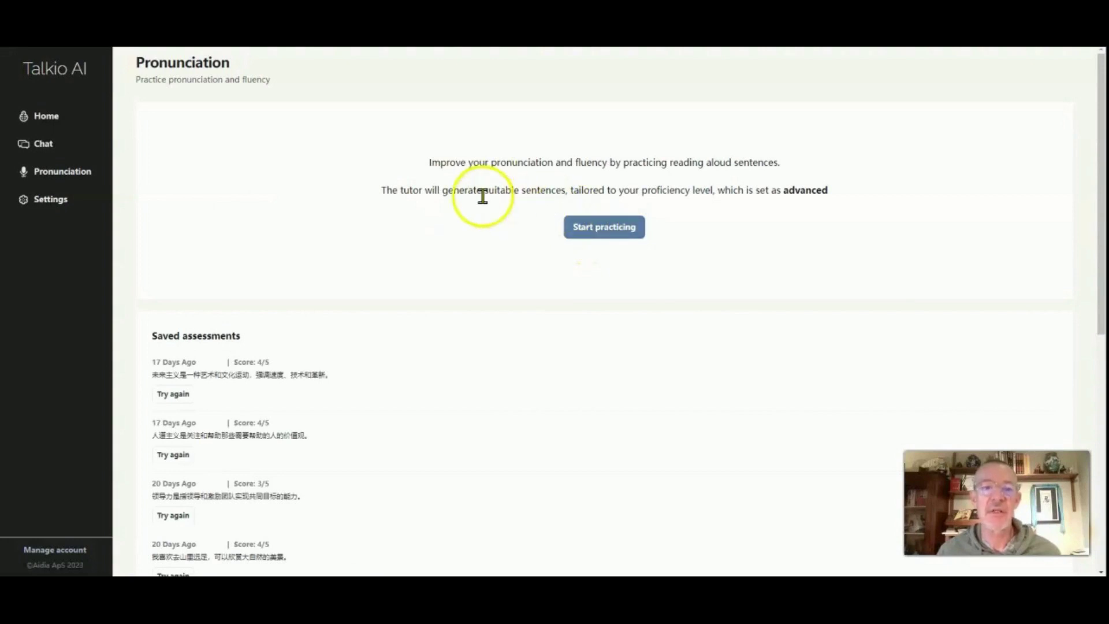
- Return from the Pronunciation page's saved assessments to the Settings page
{"action": "left_click", "coordinate": [76, 201]}
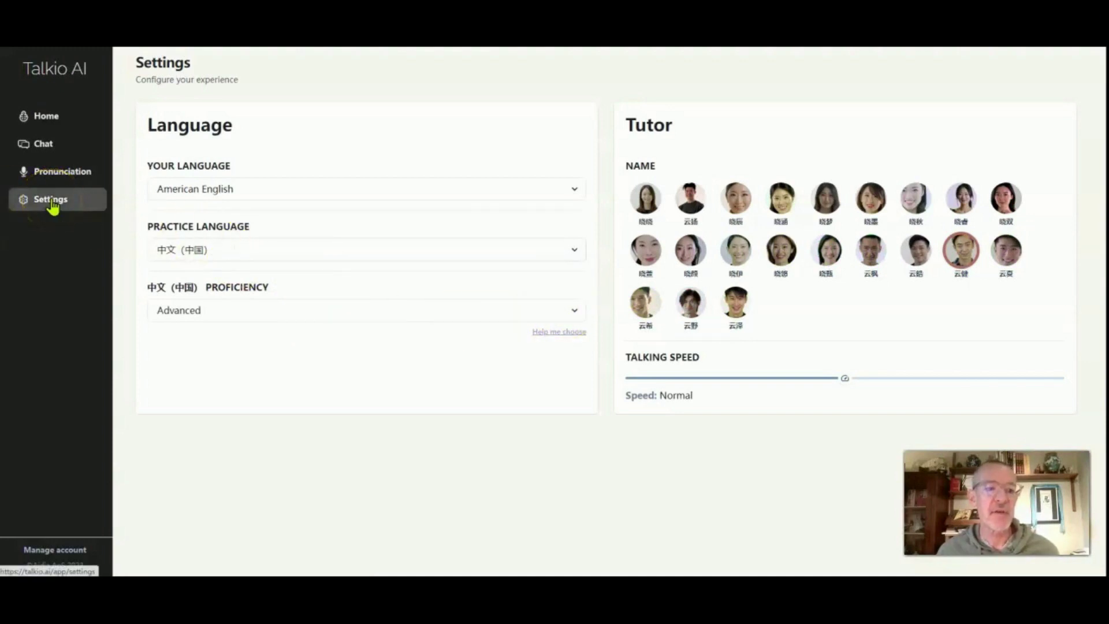
- Change the Chinese (China) proficiency in Settings from Advanced to Beginner
{"action": "left_click", "coordinate": [59, 180]}
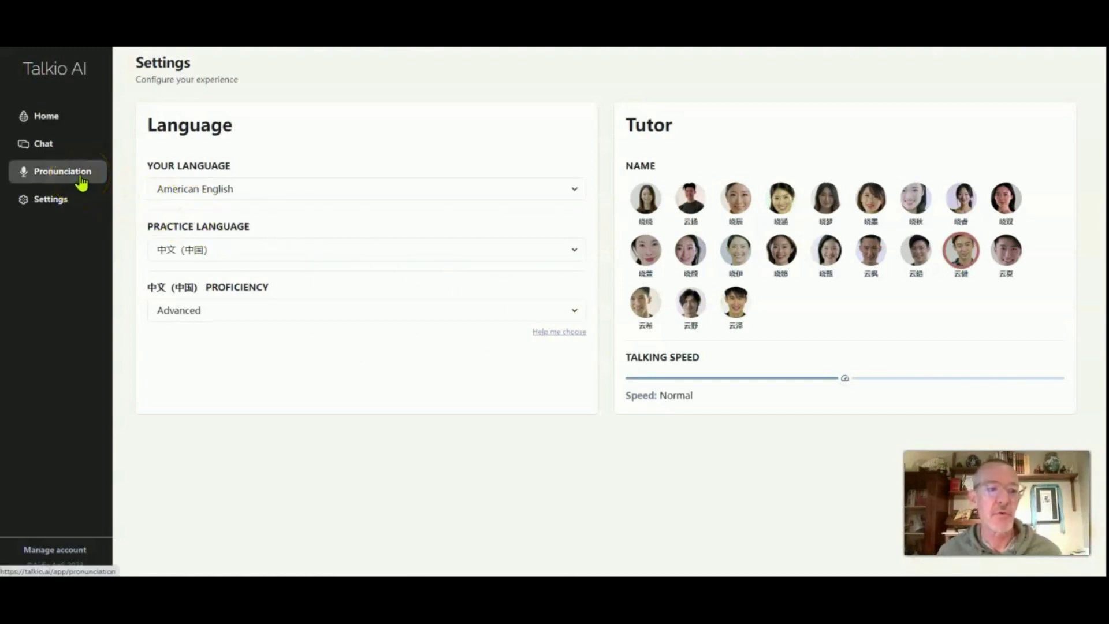
{"action": "left_click", "coordinate": [351, 315]}
{"action": "left_click", "coordinate": [353, 313]}
{"action": "left_click", "coordinate": [348, 333]}
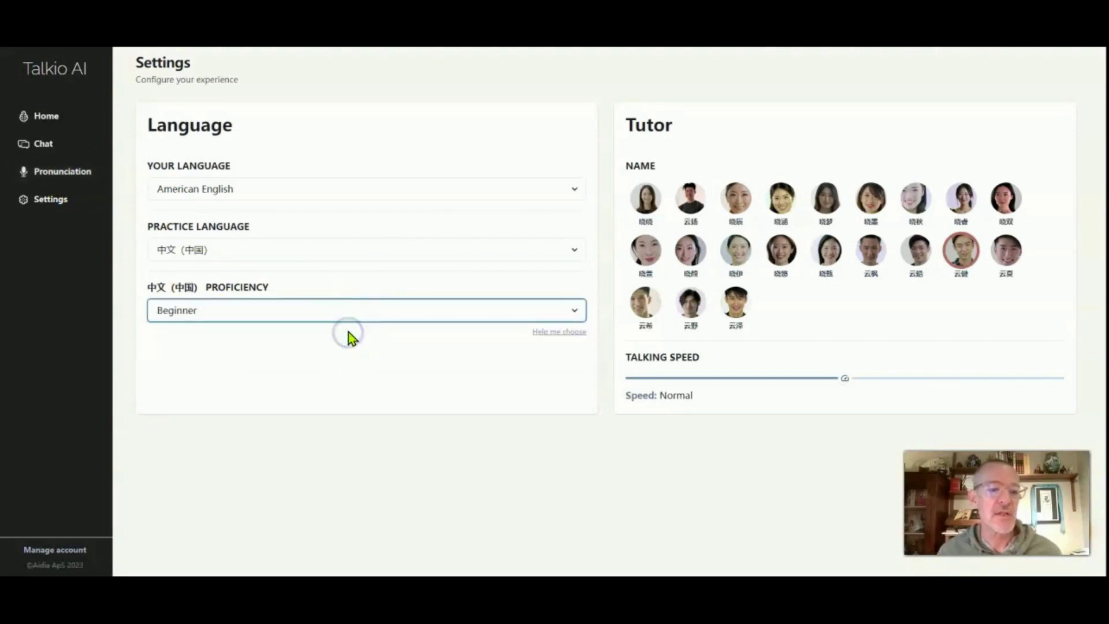
- Practise the beginner sentence 我喜欢去电影院看电影 aloud and get a 4.5 pronunciation score
{"action": "left_click", "coordinate": [49, 171]}
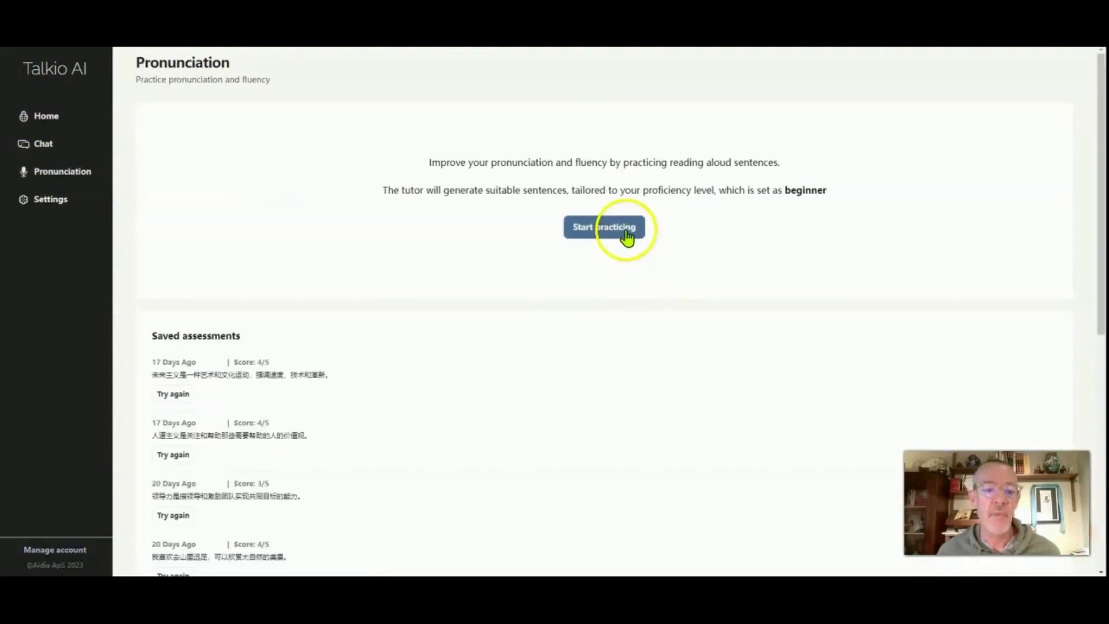
{"action": "left_click", "coordinate": [625, 231]}
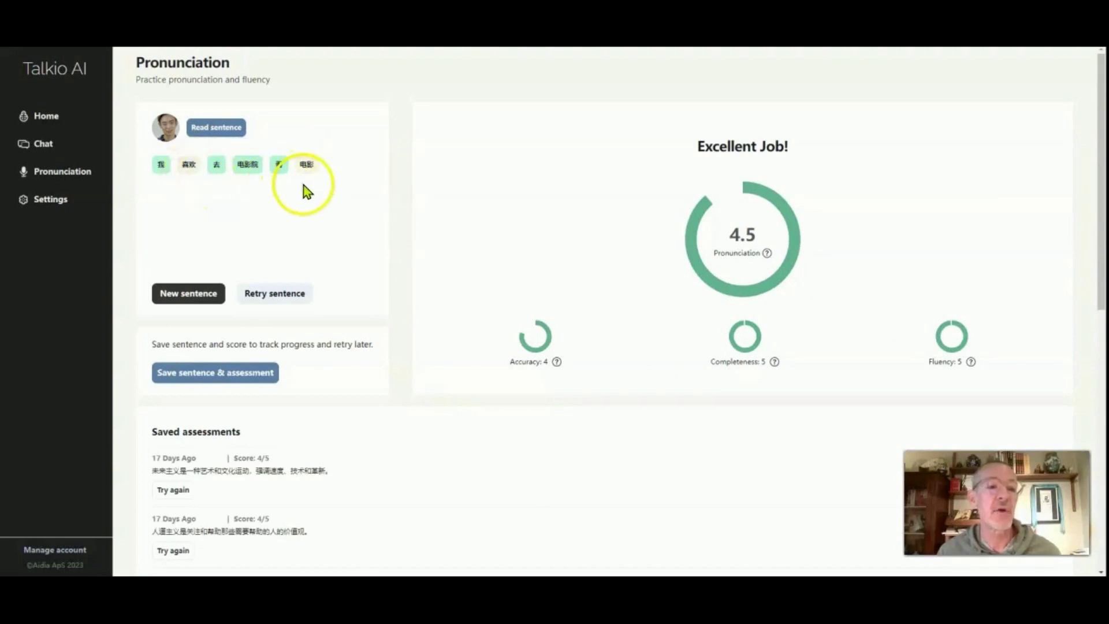
- Go to Settings and set the practice language to Français canadien
{"action": "left_click", "coordinate": [37, 115]}
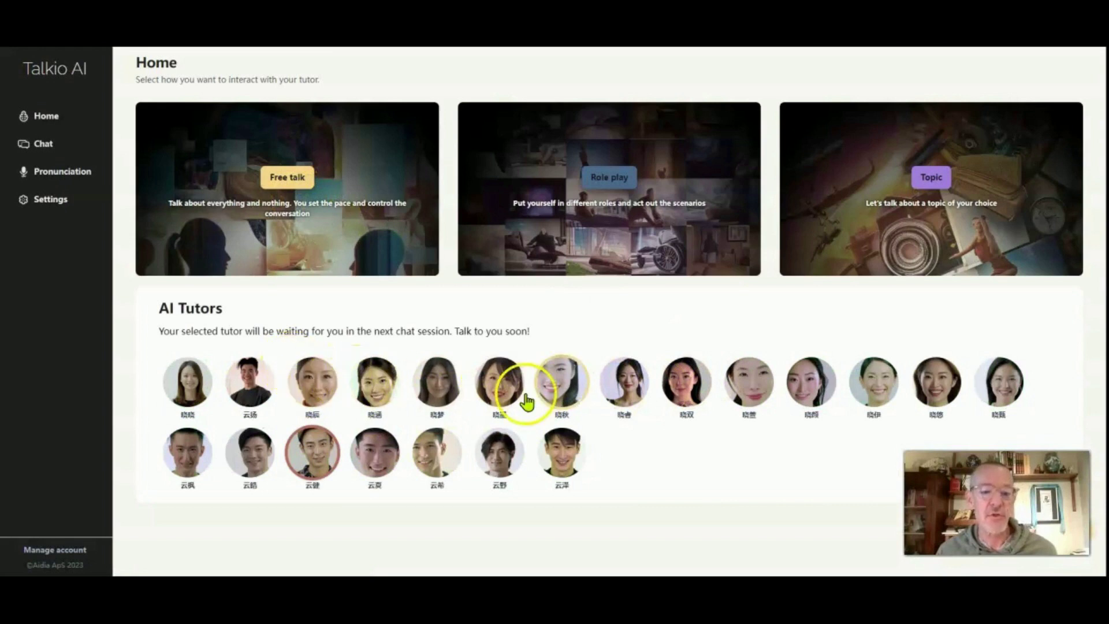
{"action": "left_click", "coordinate": [60, 207]}
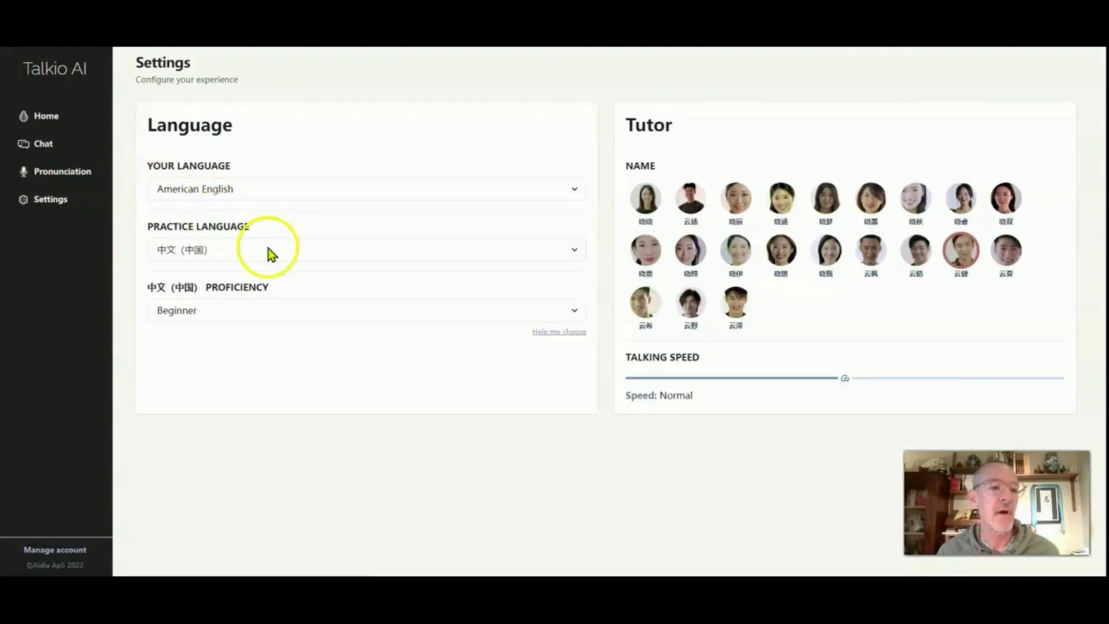
{"action": "left_click", "coordinate": [268, 248]}
{"action": "scroll", "coordinate": [269, 392], "scroll_direction": "up", "scroll_amount": 5}
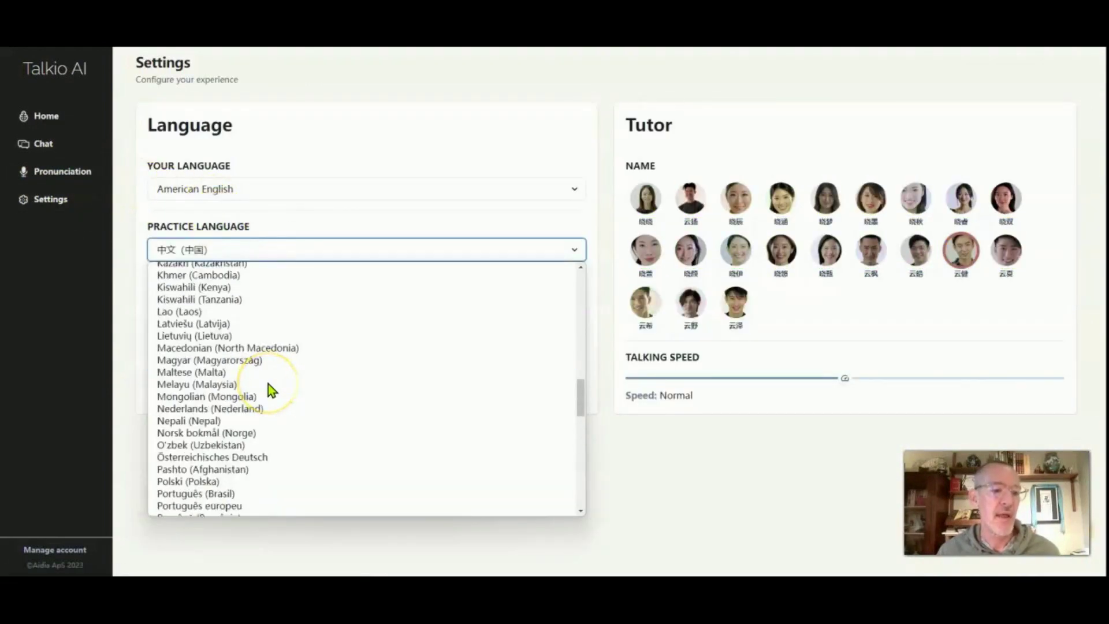
{"action": "scroll", "coordinate": [268, 383], "scroll_direction": "up", "scroll_amount": 3}
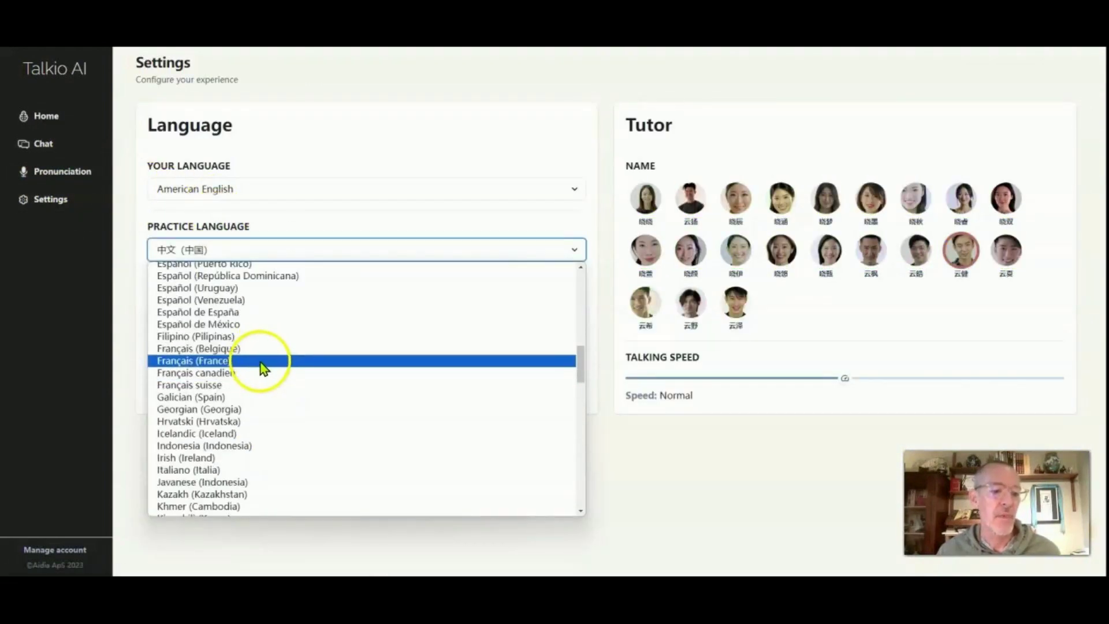
{"action": "left_click", "coordinate": [261, 361]}
{"action": "left_click", "coordinate": [258, 314]}
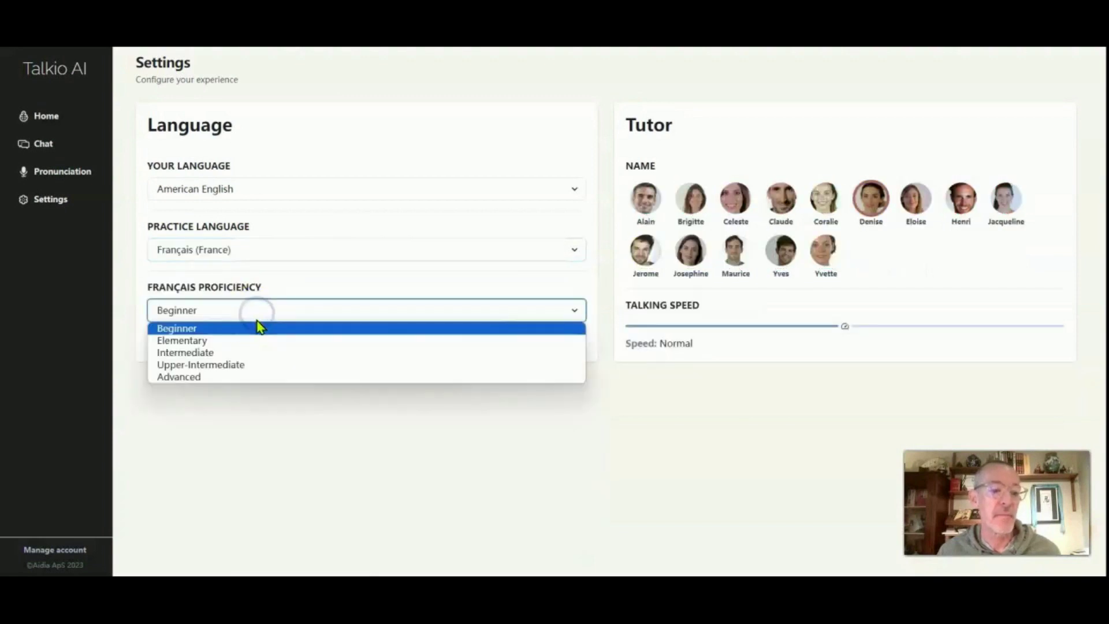
{"action": "left_click", "coordinate": [266, 250]}
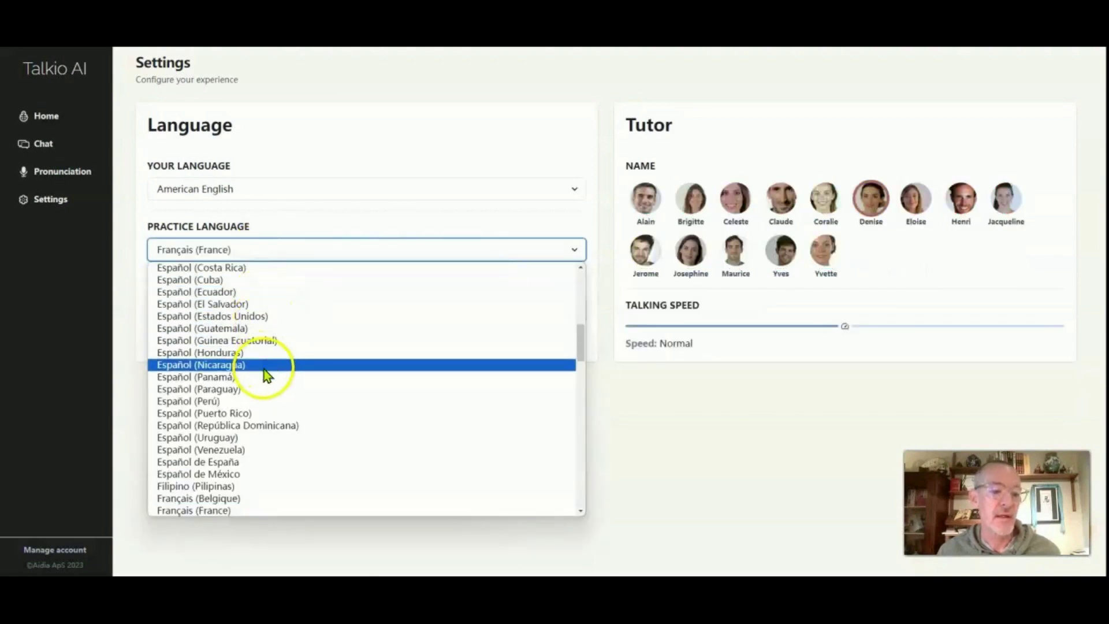
{"action": "scroll", "coordinate": [264, 375], "scroll_direction": "down", "scroll_amount": 3}
{"action": "scroll", "coordinate": [262, 375], "scroll_direction": "up", "scroll_amount": 3}
{"action": "scroll", "coordinate": [262, 374], "scroll_direction": "down", "scroll_amount": 3}
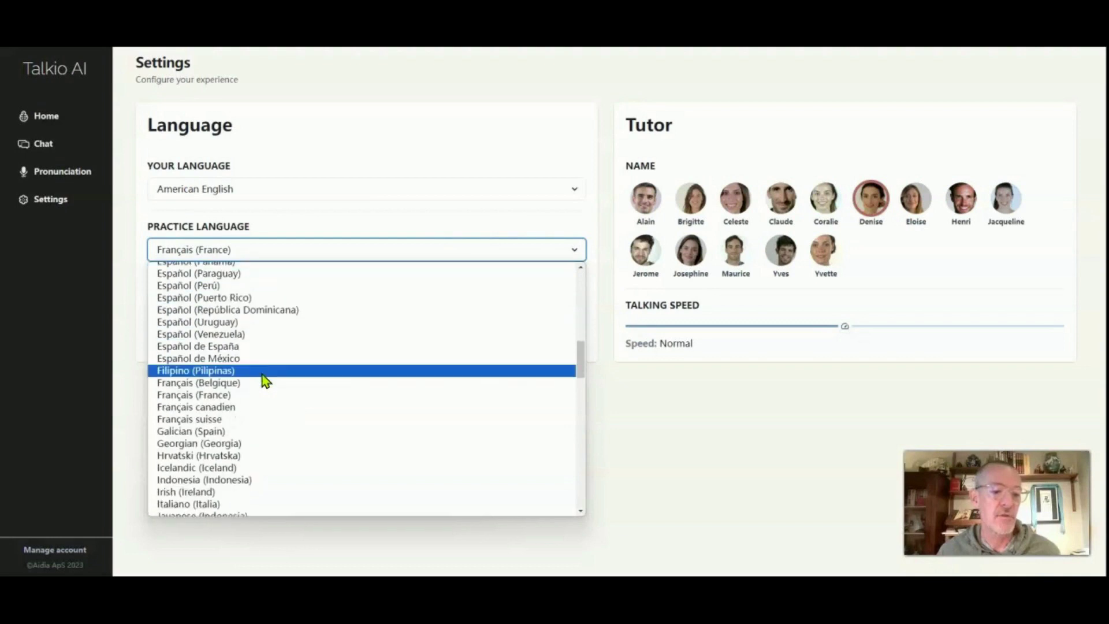
{"action": "left_click", "coordinate": [232, 406]}
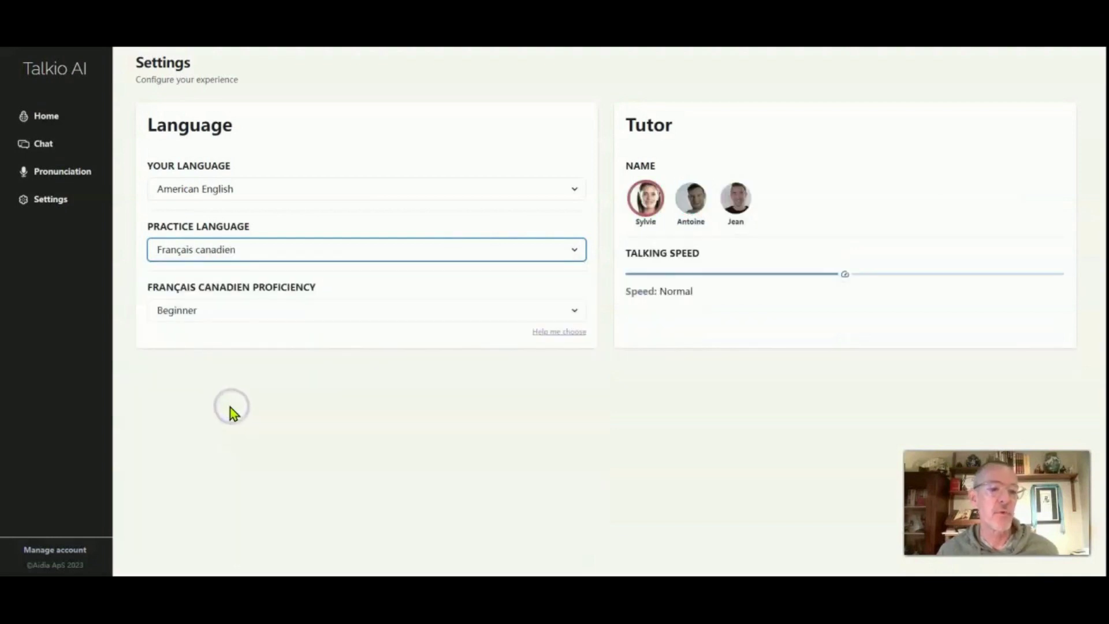
- Set proficiency to Upper-Intermediate and choose Antoine as the tutor
{"action": "left_click", "coordinate": [258, 312]}
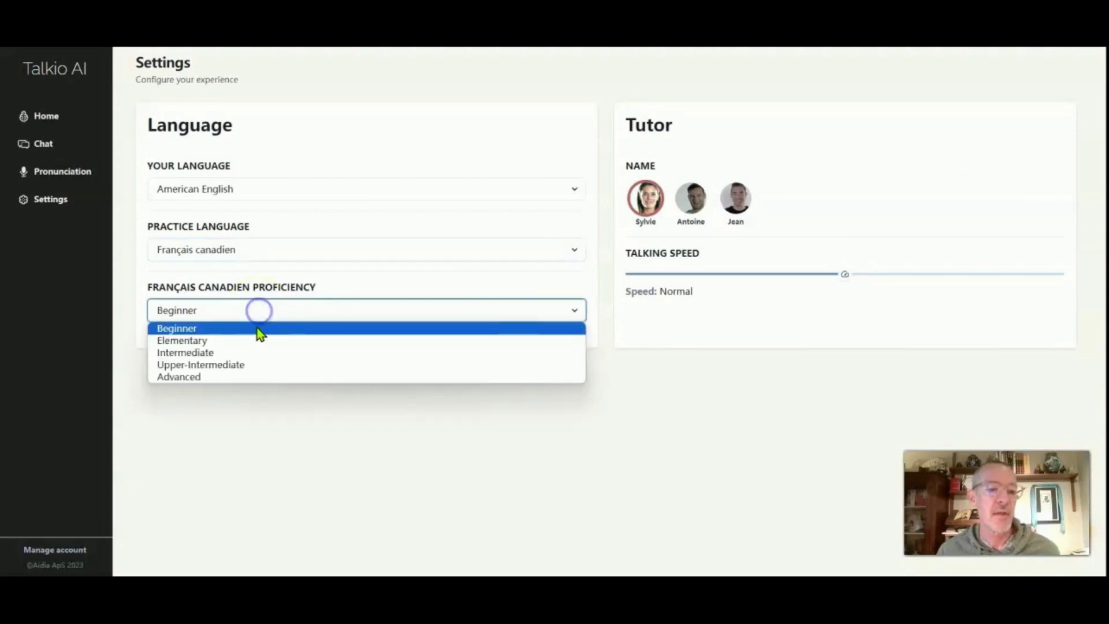
{"action": "left_click", "coordinate": [252, 364]}
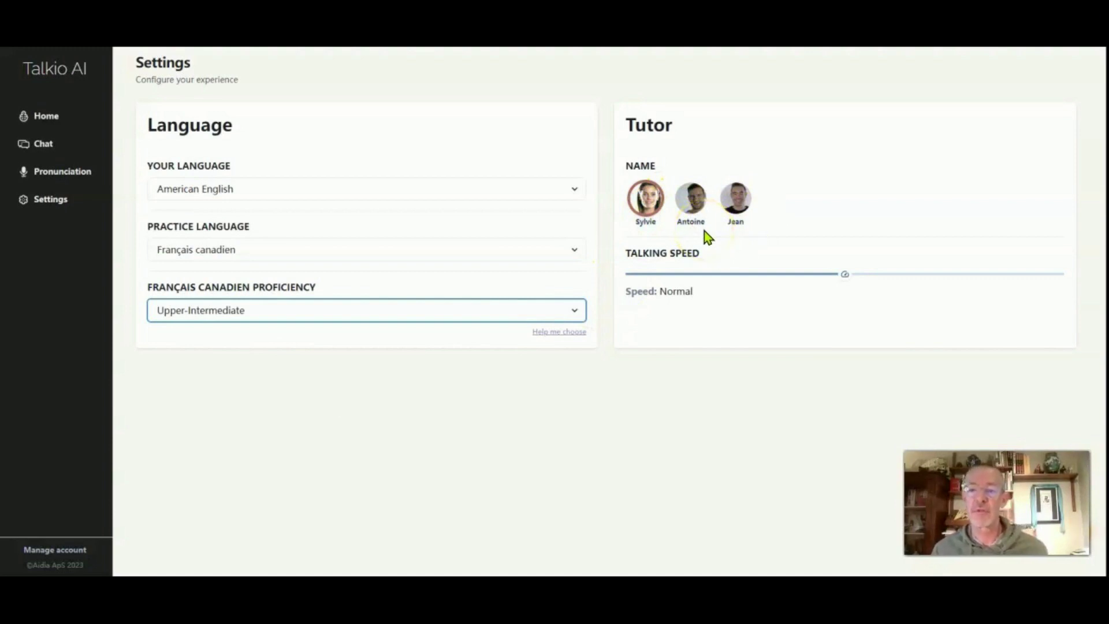
{"action": "left_click", "coordinate": [693, 203]}
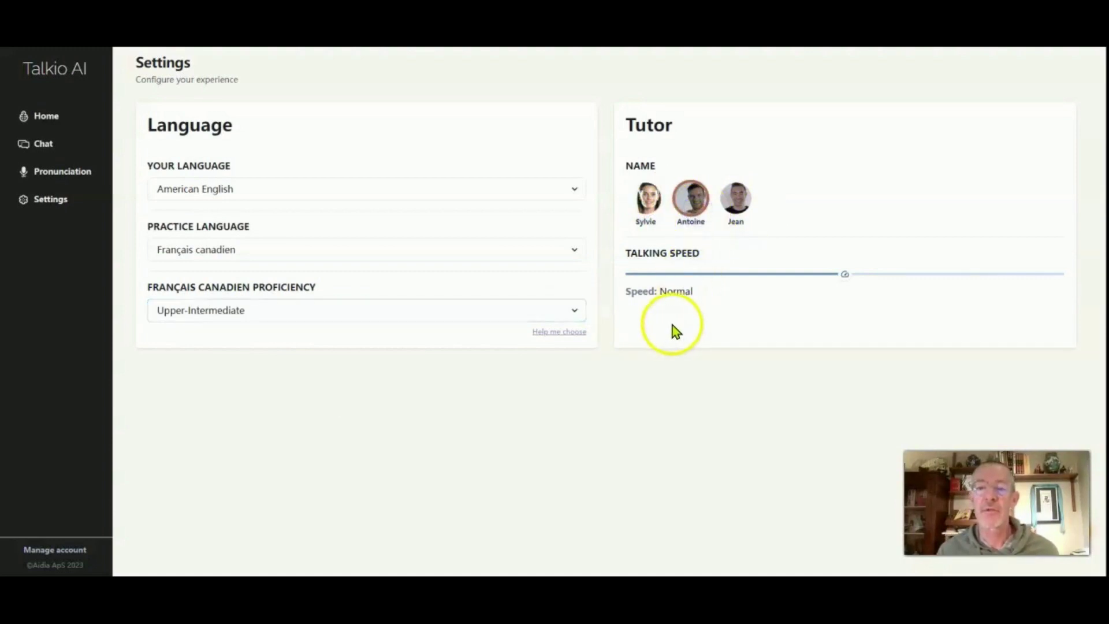
- Open the chat and send Antoine two spoken French replies: a greeting and that you're making a video
{"action": "left_click", "coordinate": [61, 149]}
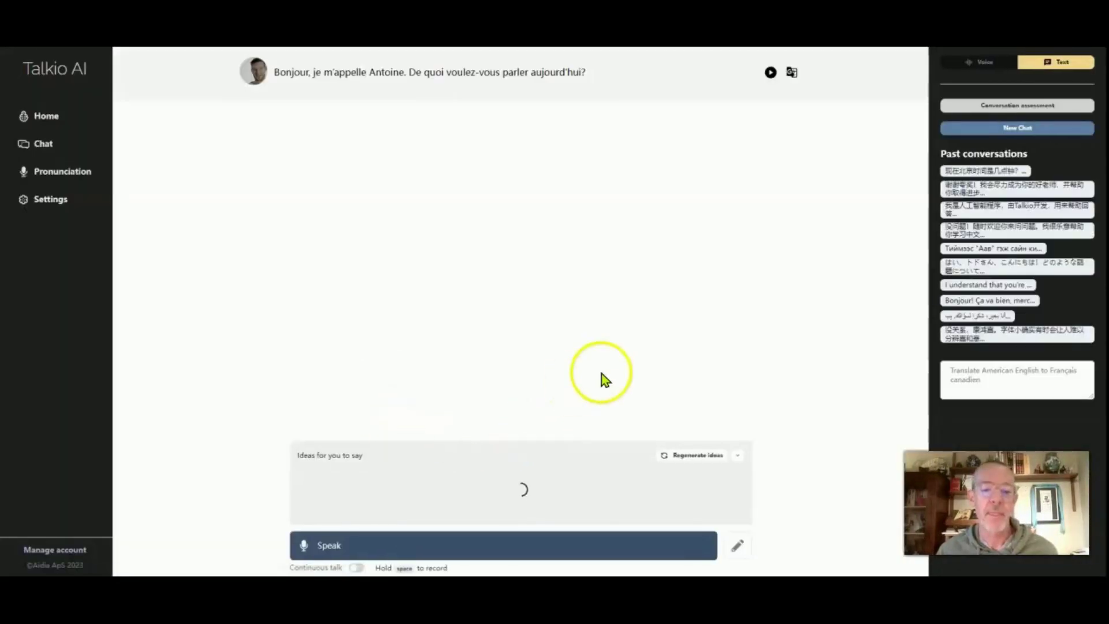
{"action": "left_click", "coordinate": [396, 547]}
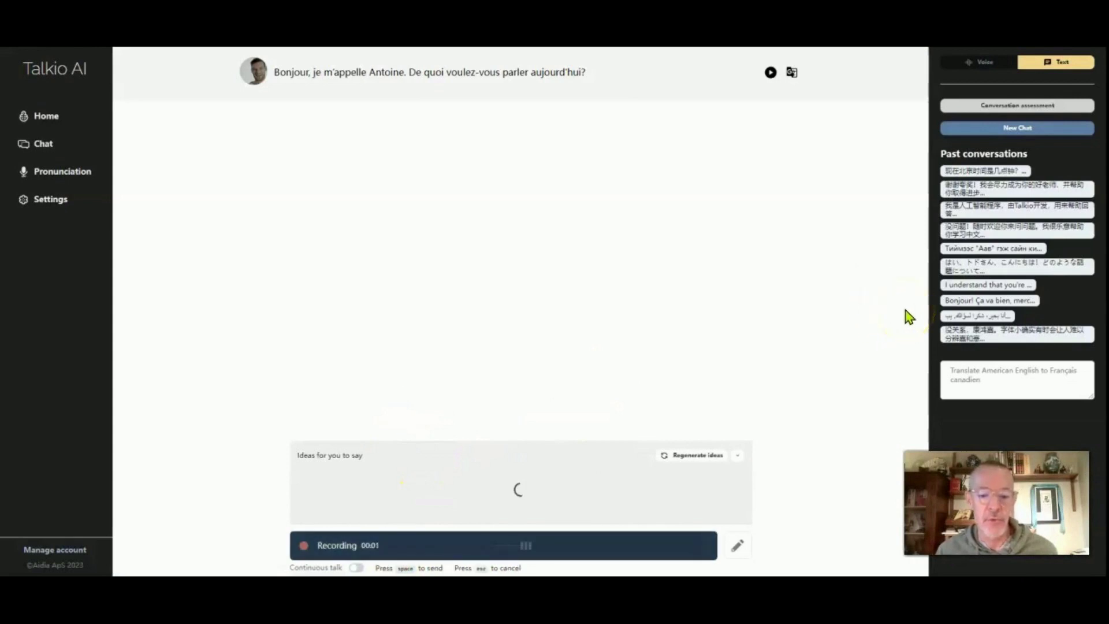
{"action": "left_click", "coordinate": [643, 552]}
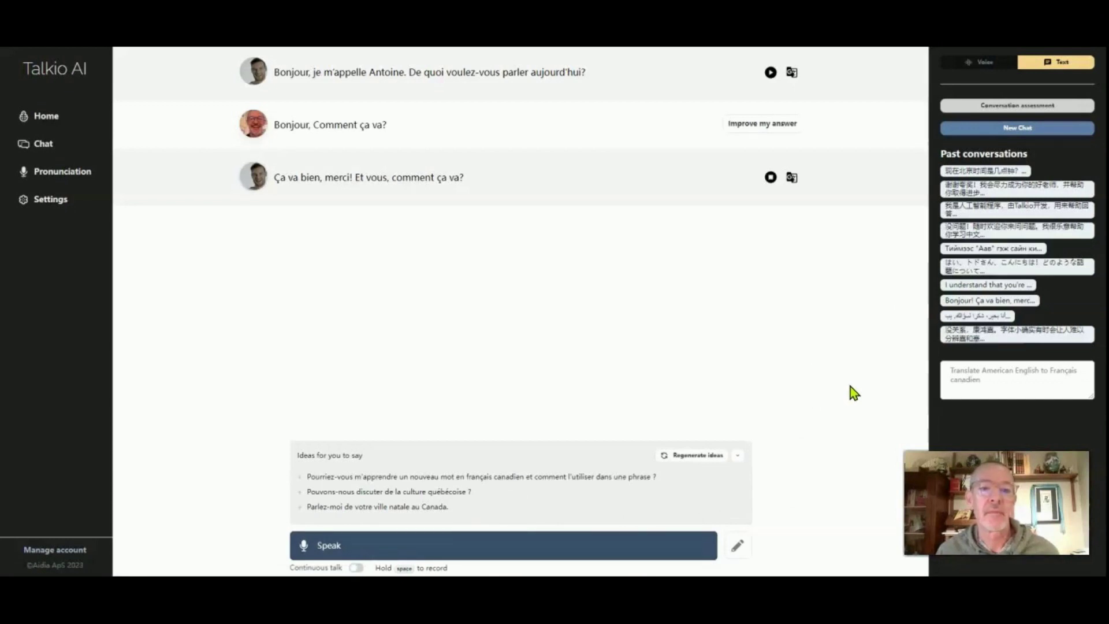
{"action": "left_click", "coordinate": [458, 549]}
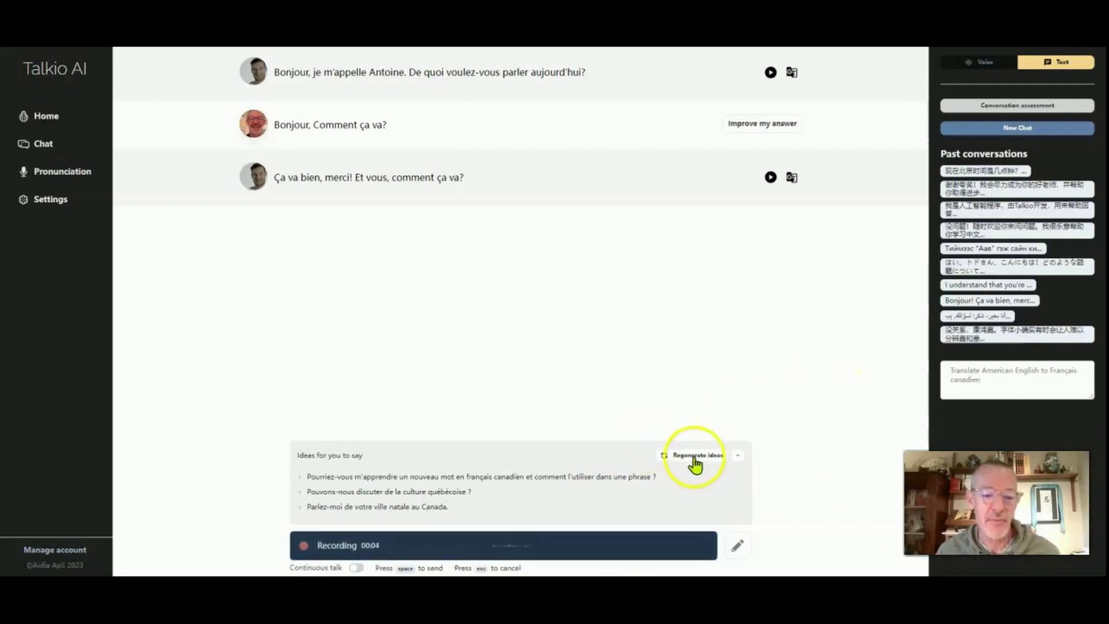
{"action": "left_click", "coordinate": [633, 550]}
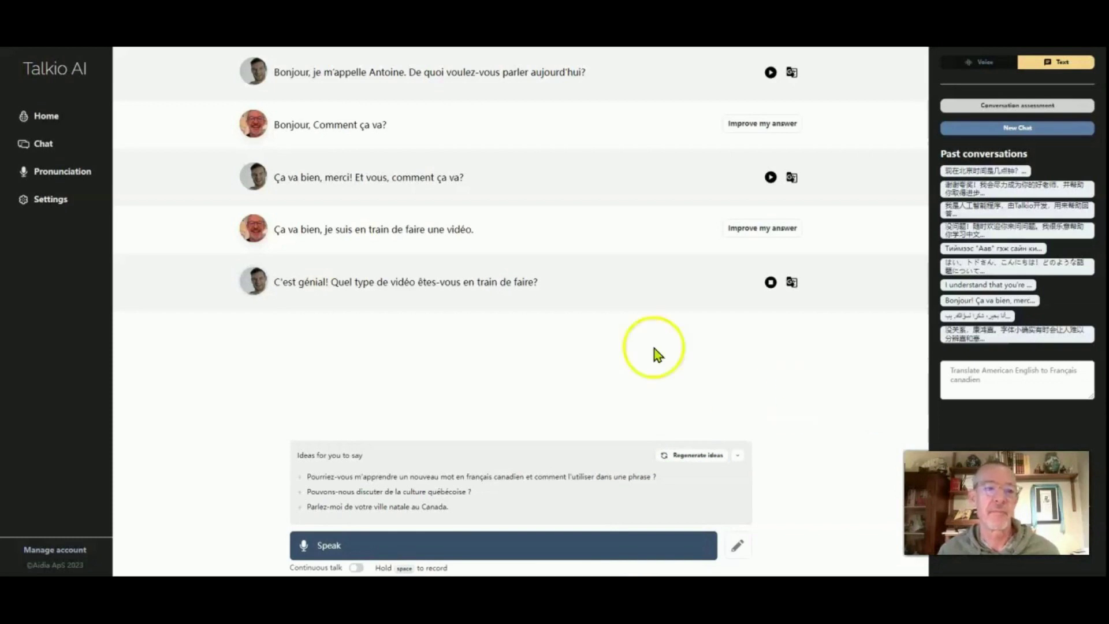
- Read the French augmented-reality sentence aloud for a score of 3, then check individual word scores
{"action": "left_click", "coordinate": [61, 180]}
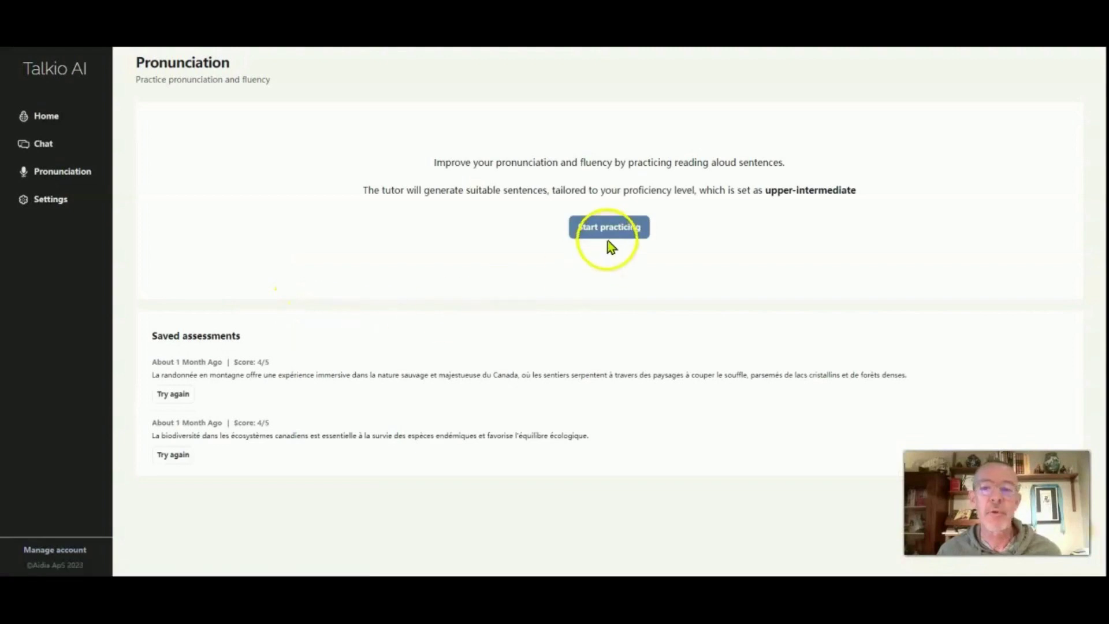
{"action": "left_click", "coordinate": [608, 231]}
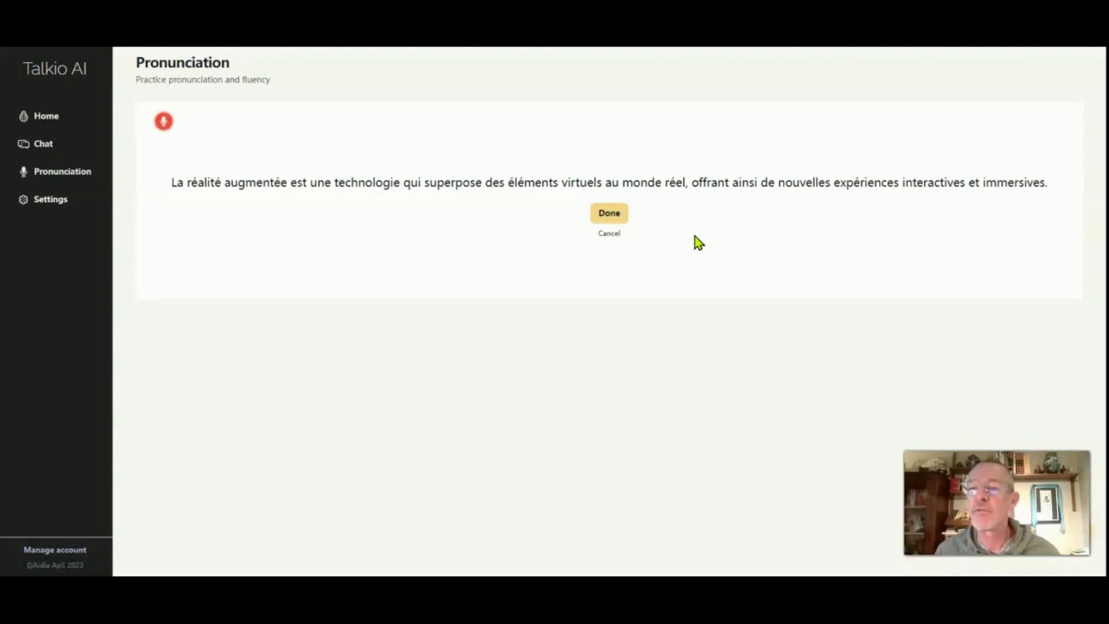
{"action": "left_click", "coordinate": [616, 216]}
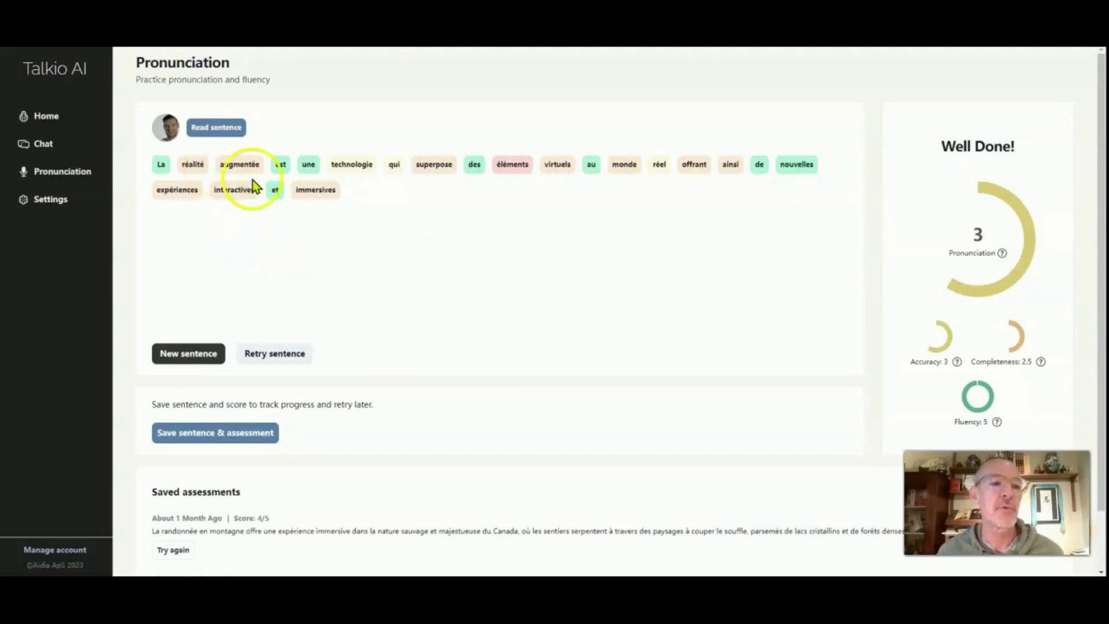
{"action": "mouse_move", "coordinate": [509, 173]}
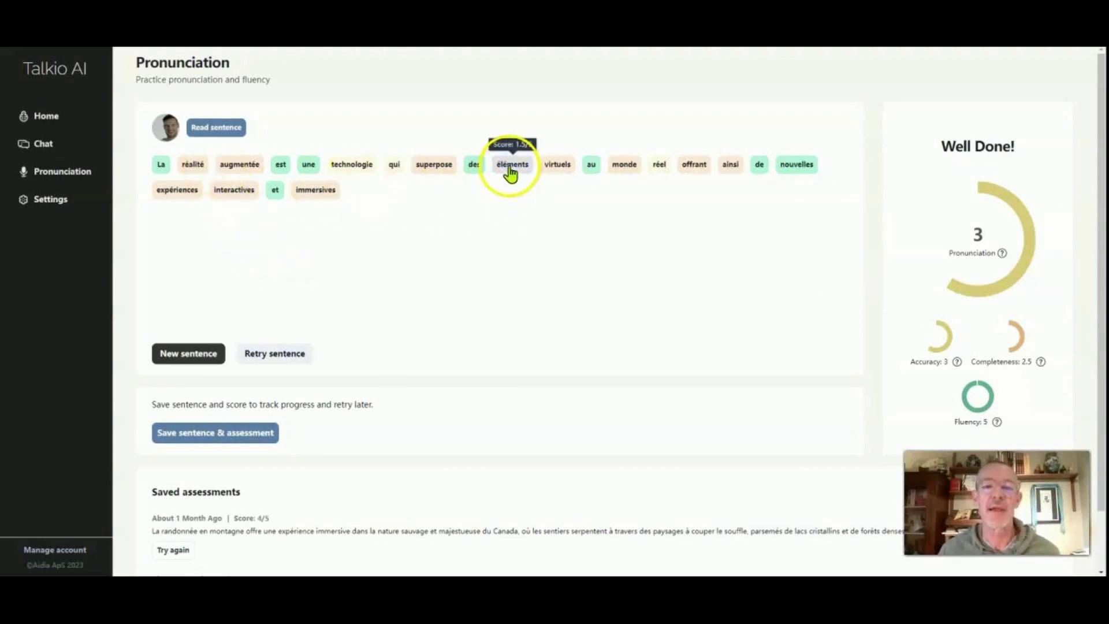